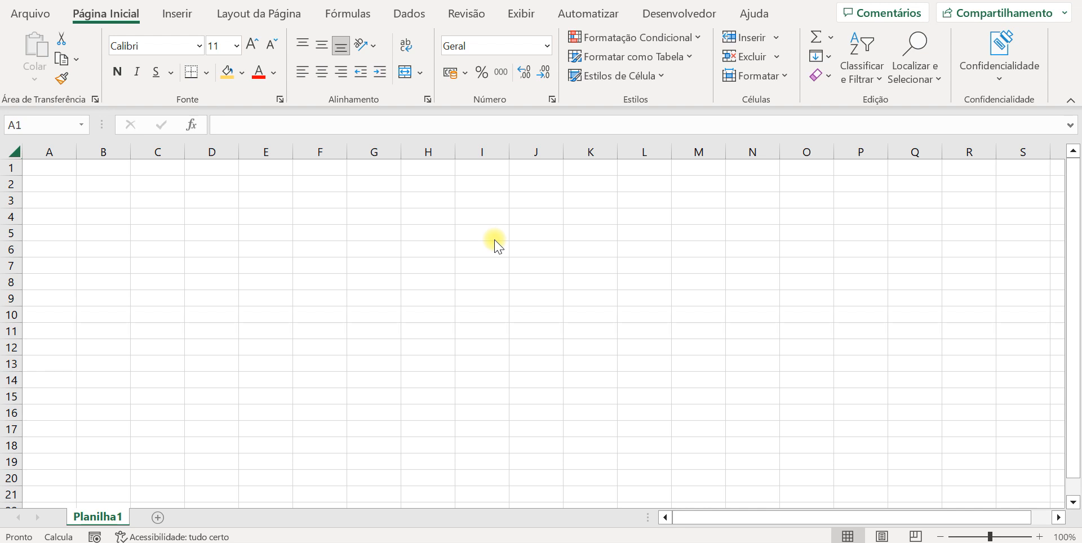
Enter "teste de tipo de dados" in cell F4 and widen column F so the whole text fits
left_click(319, 219)
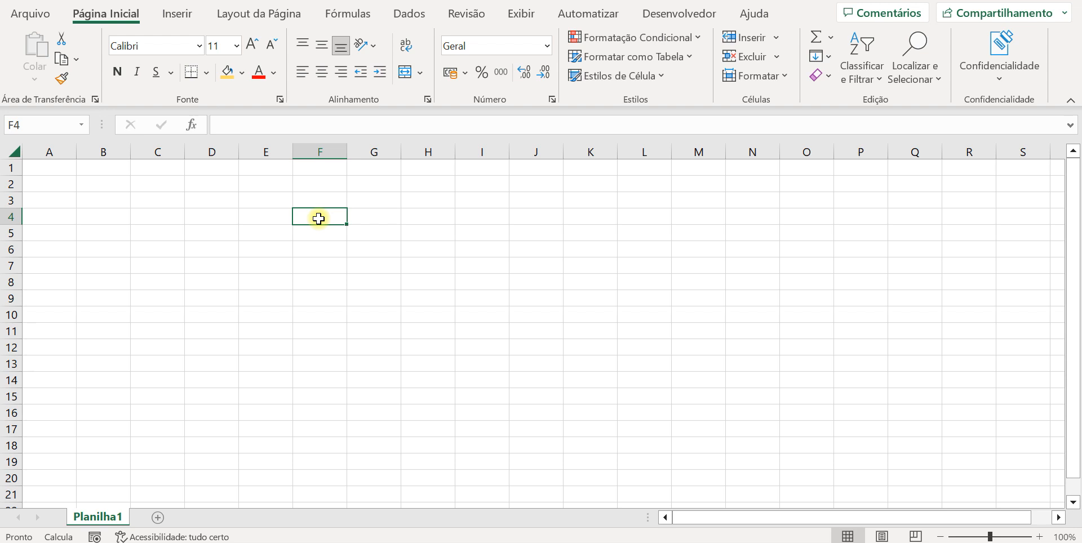
type("teste de")
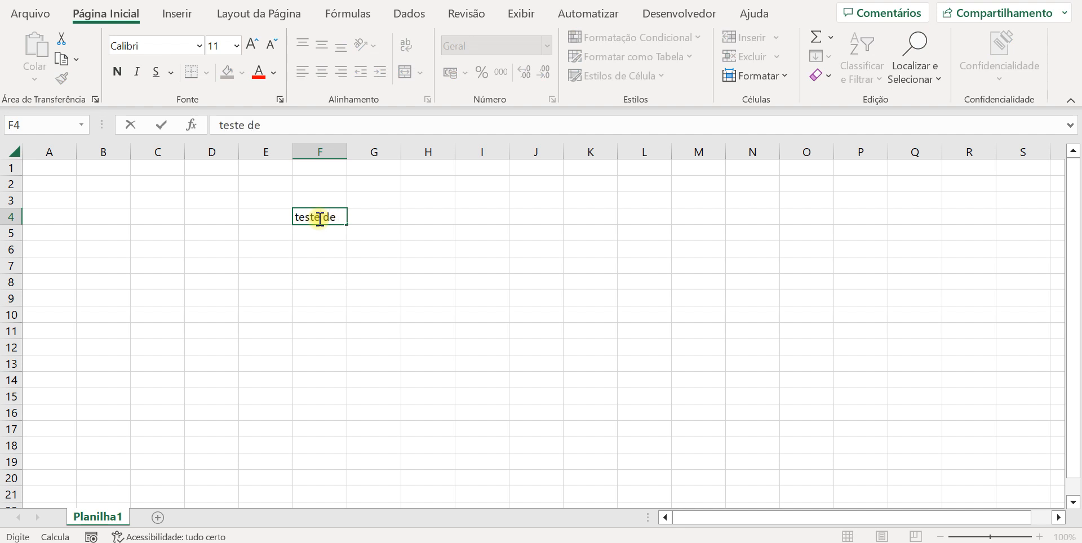
type(" tipo de da")
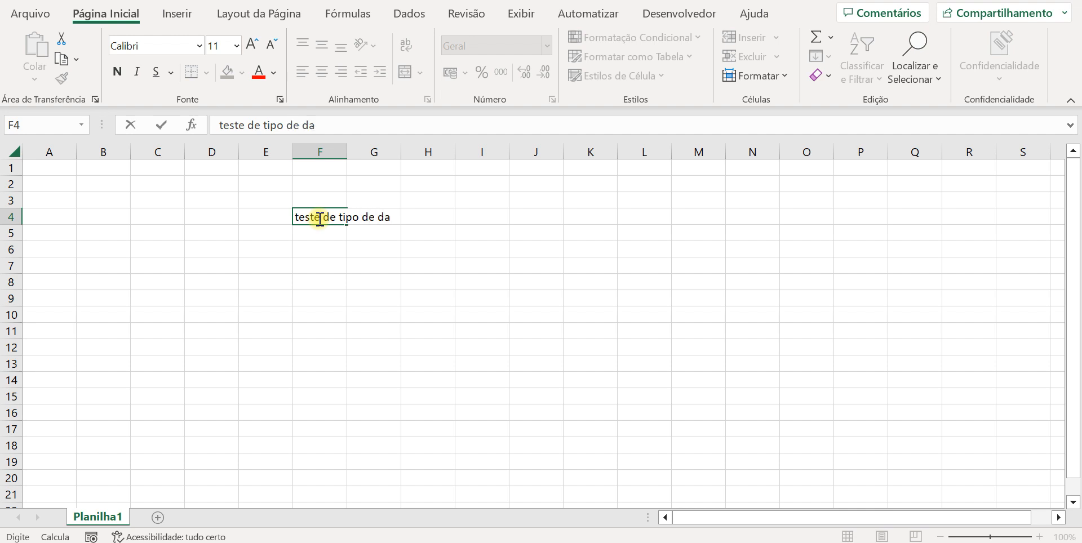
type("dos")
left_click(335, 167)
left_click_drag(347, 152, 468, 153)
left_click(420, 281)
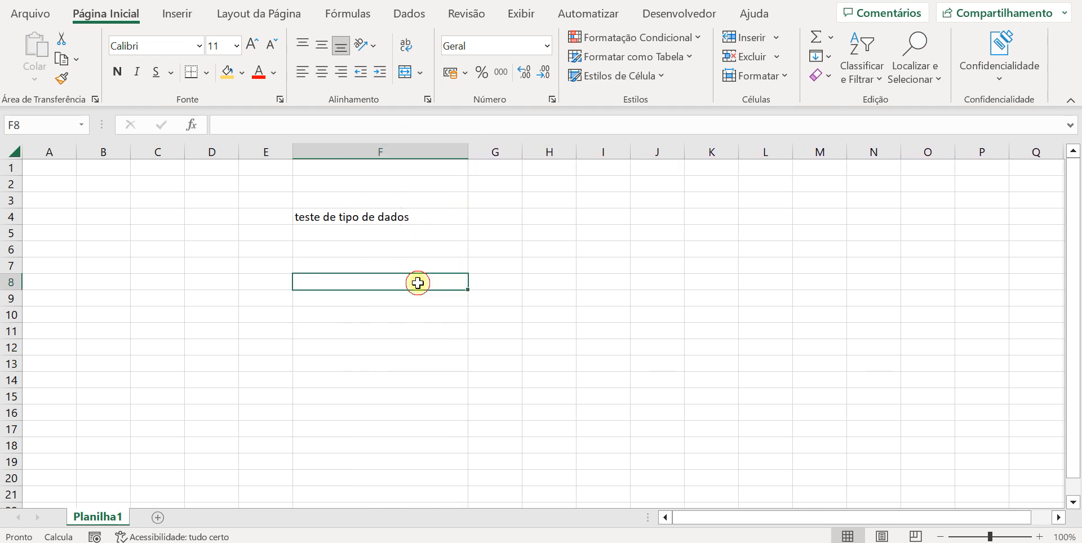
Enter 1234567 in cell F5 and the special characters "_)(&%" in cell F6
left_click(428, 219)
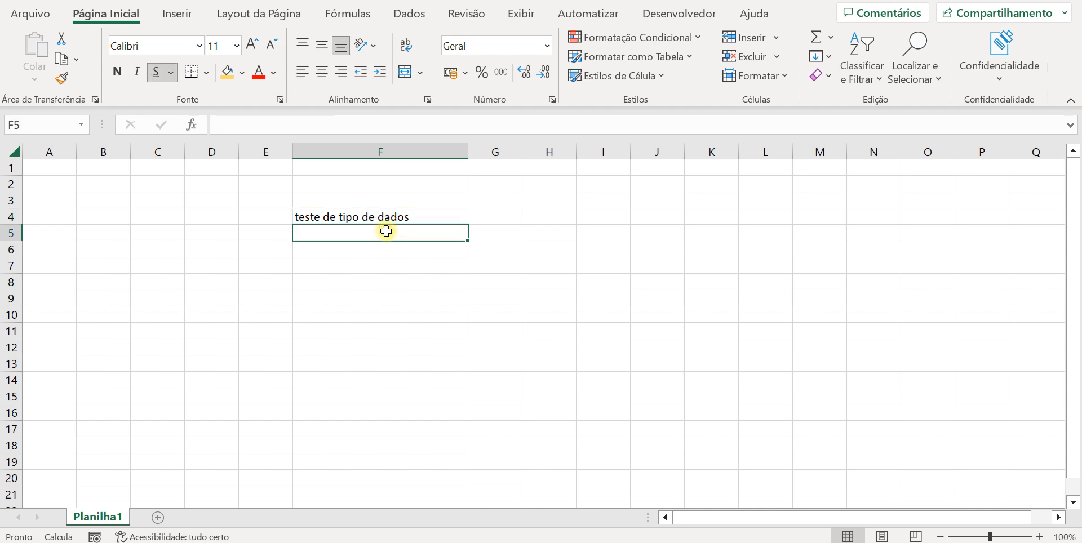
type("1234567")
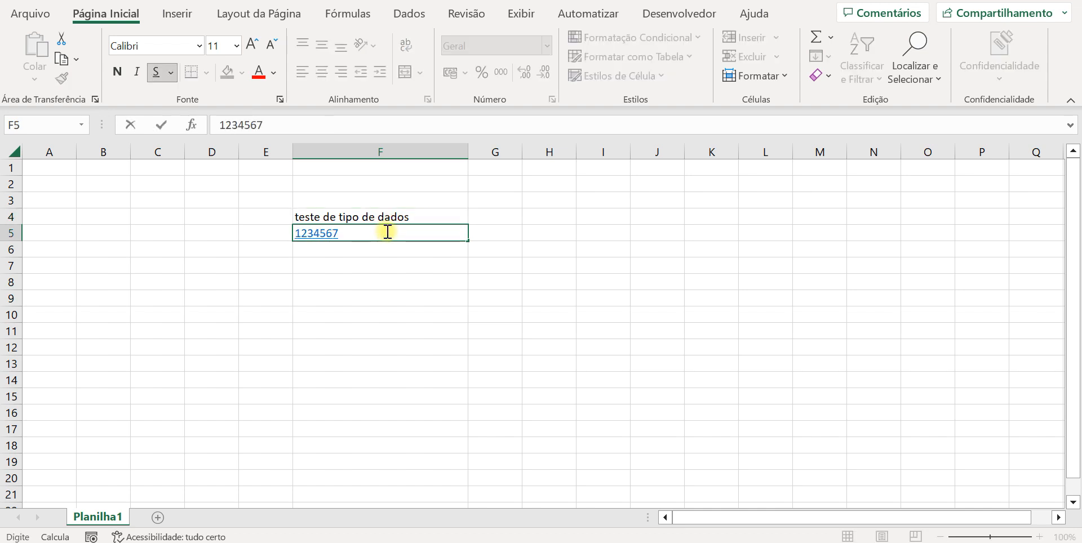
left_click(386, 249)
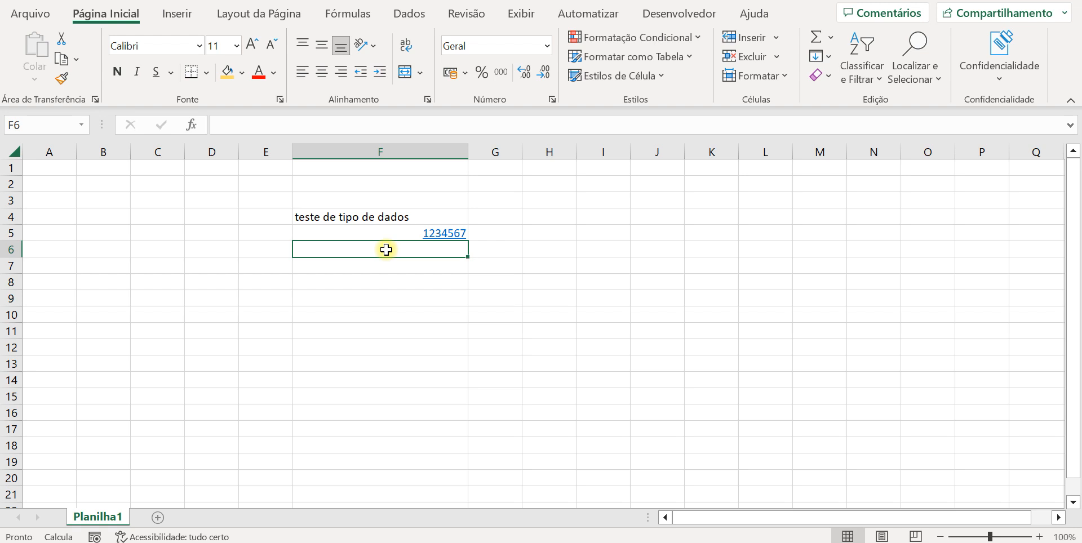
type("_")
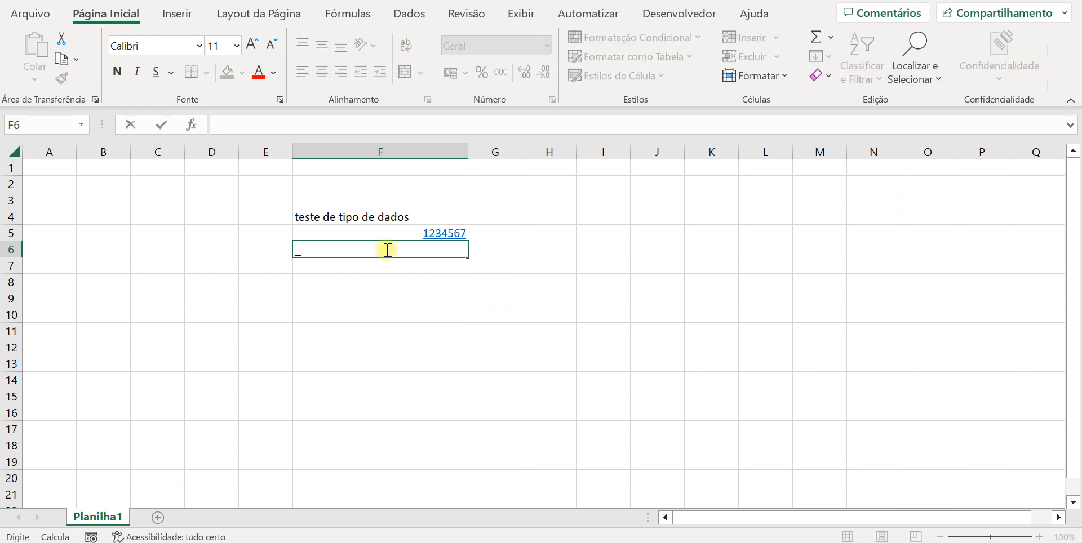
type(")(&%")
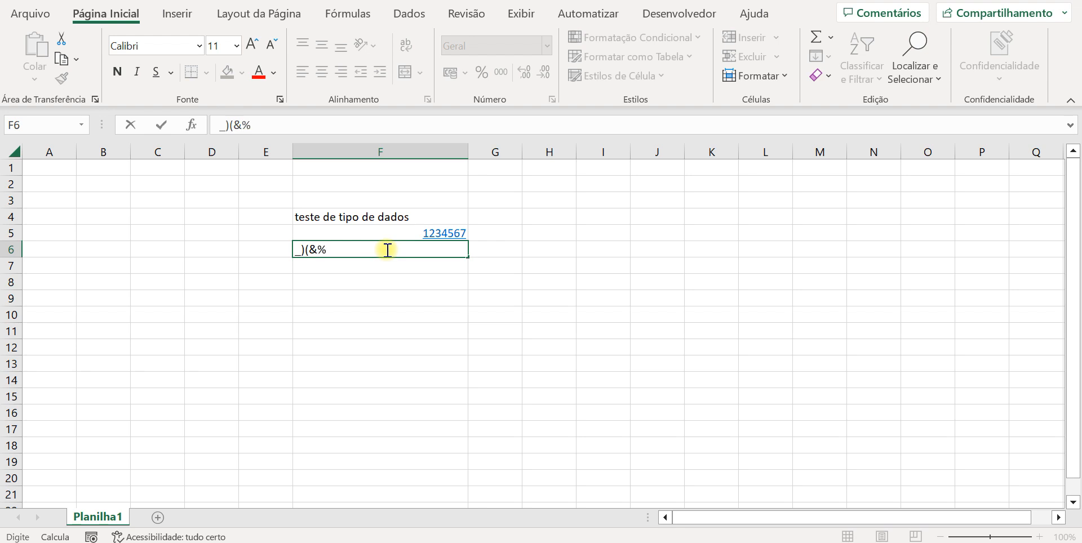
left_click(384, 283)
left_click(350, 253)
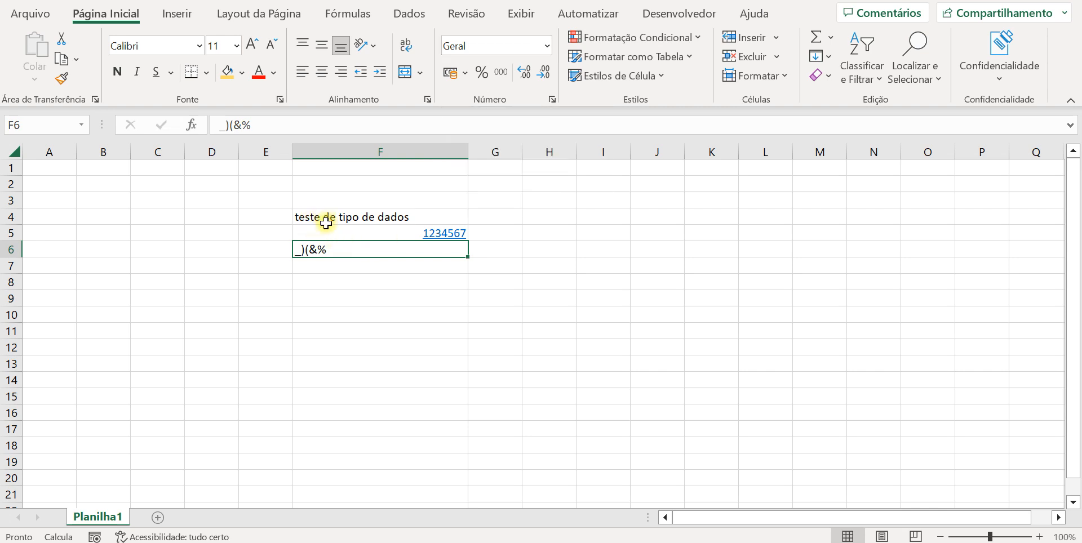
Clear the contents of cells F5 and F6, keeping the heading text in F4
left_click_drag(316, 232, 322, 249)
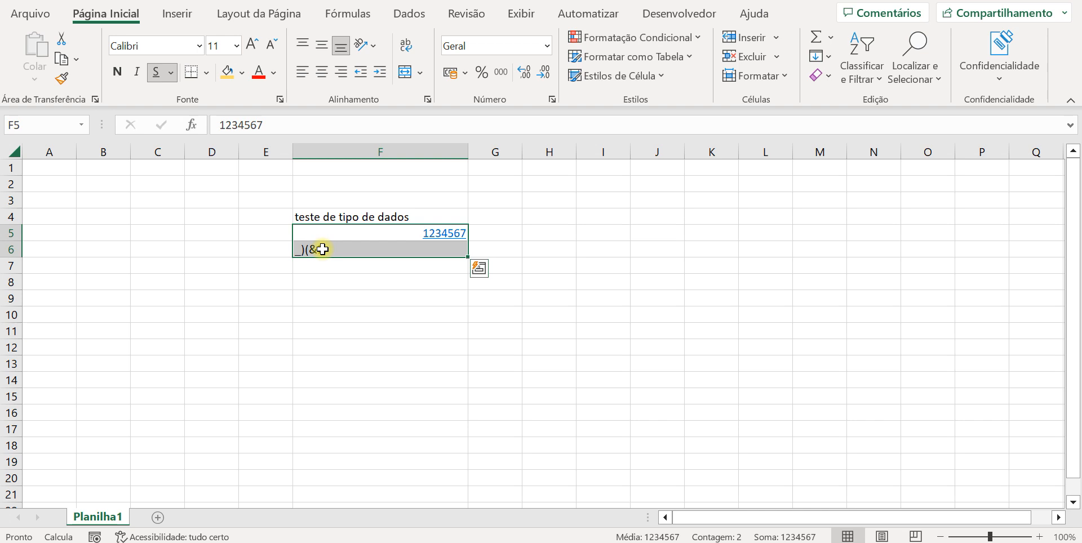
key("Delete")
left_click(349, 301)
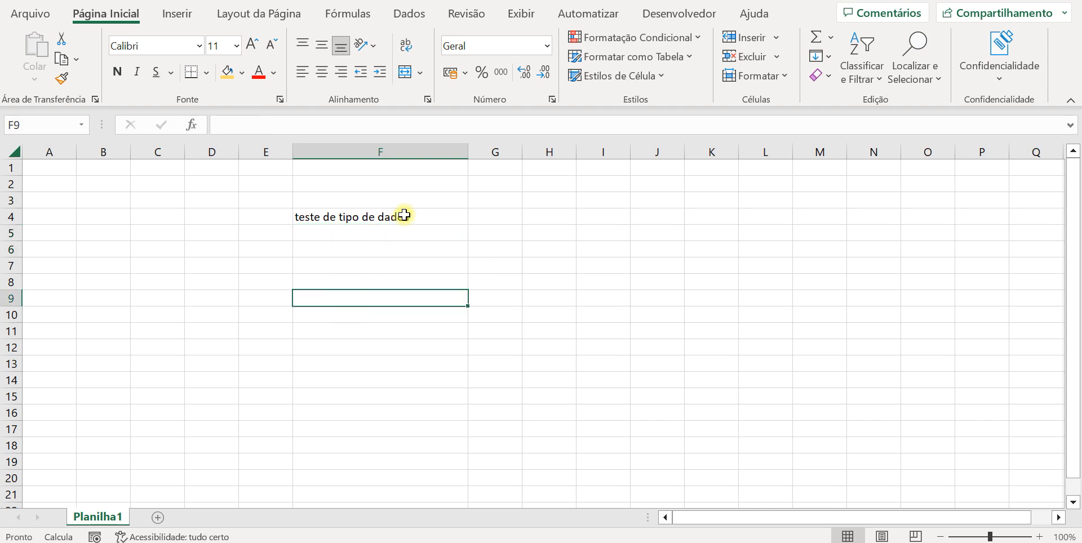
Apply the Número format to the empty cell F5 below the heading
left_click(404, 215)
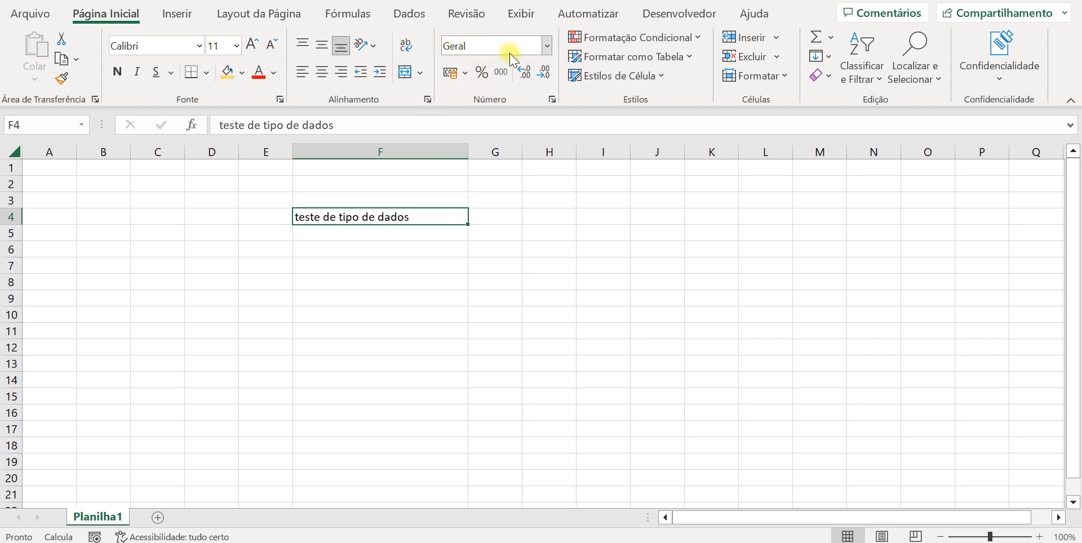
left_click(379, 236)
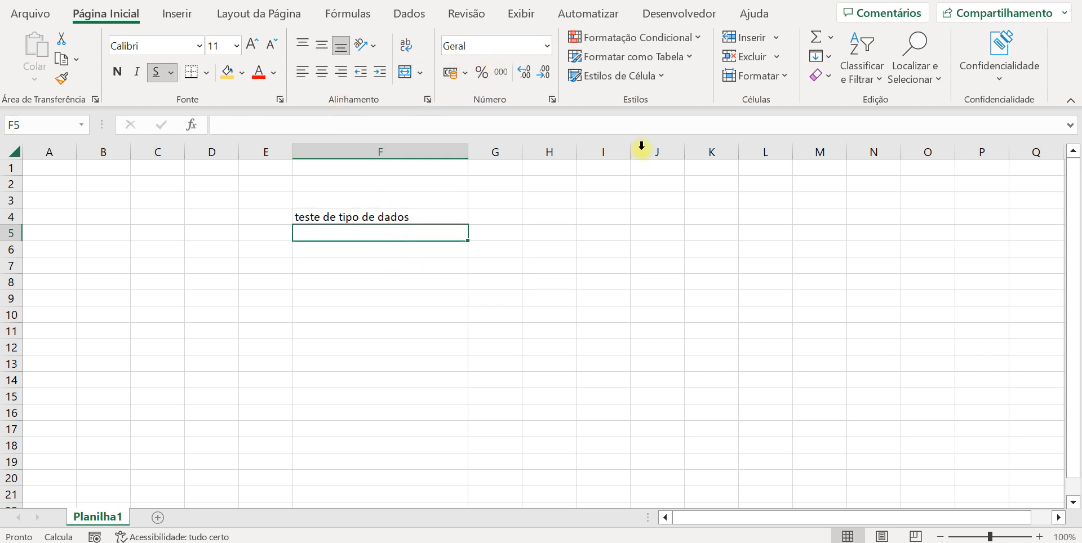
left_click(546, 47)
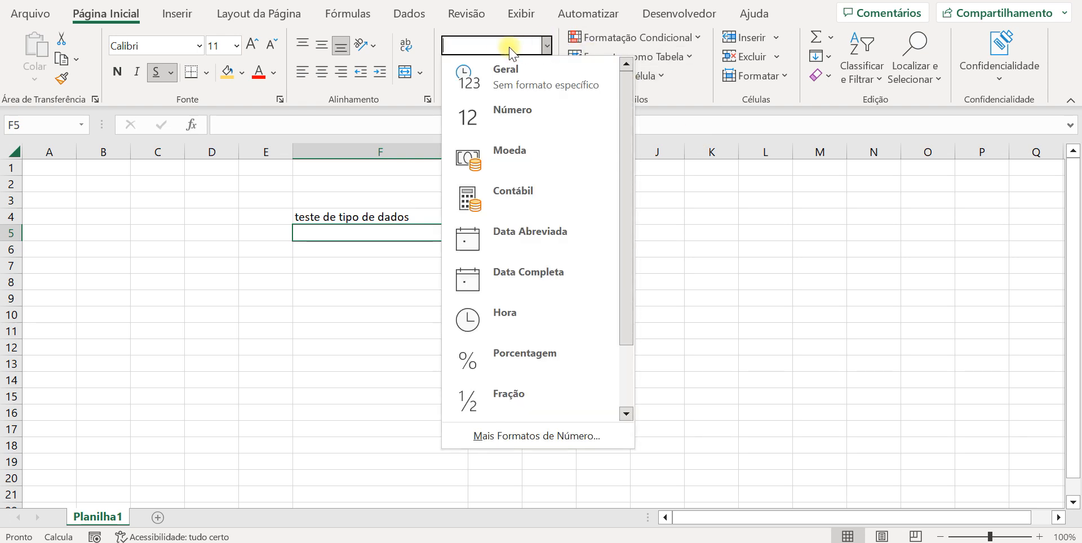
left_click(547, 46)
left_click(547, 46)
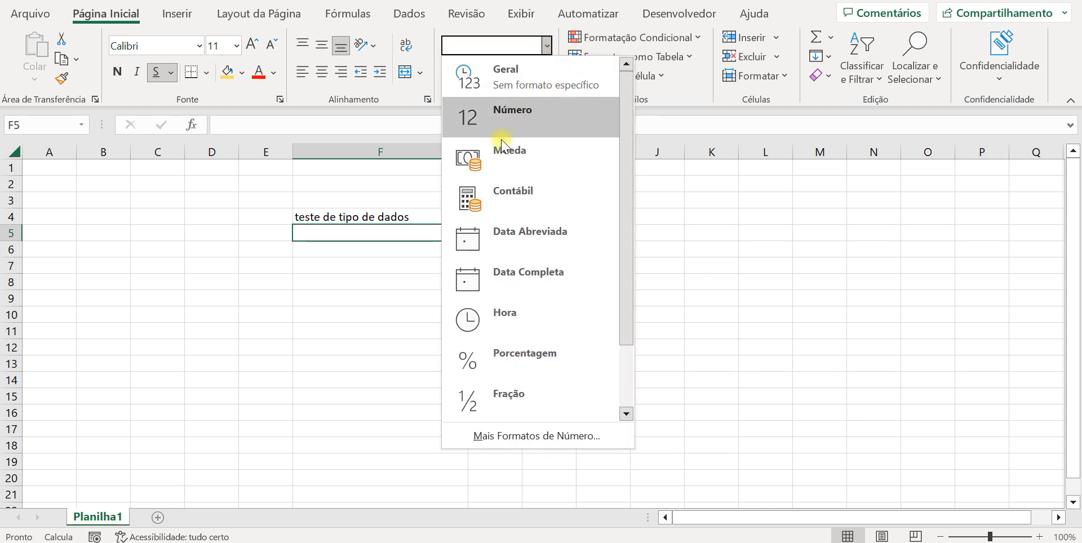
left_click(495, 115)
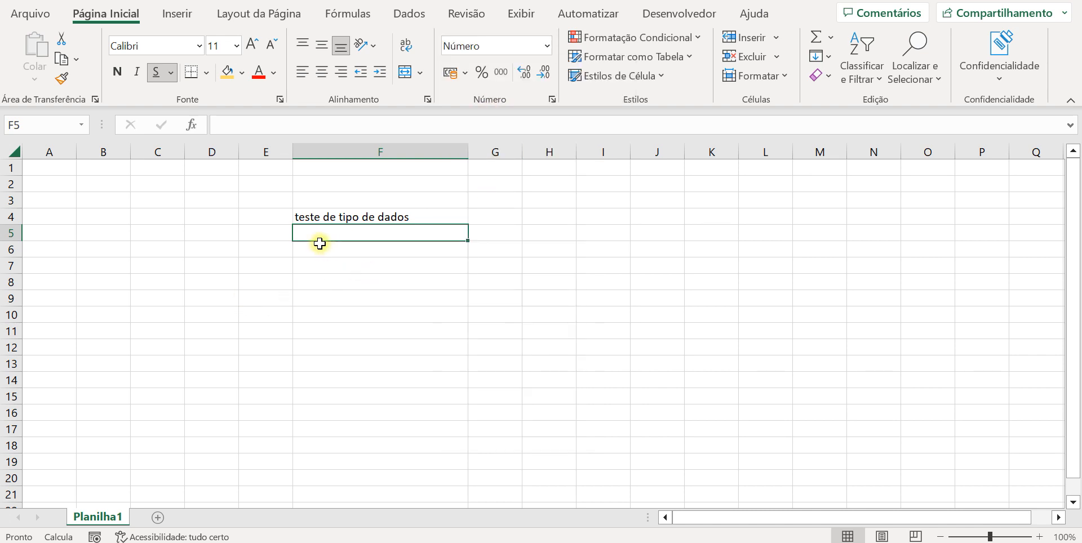
Enter the text "re" in the number-formatted cell F5, check it, and clear the cell
type("re")
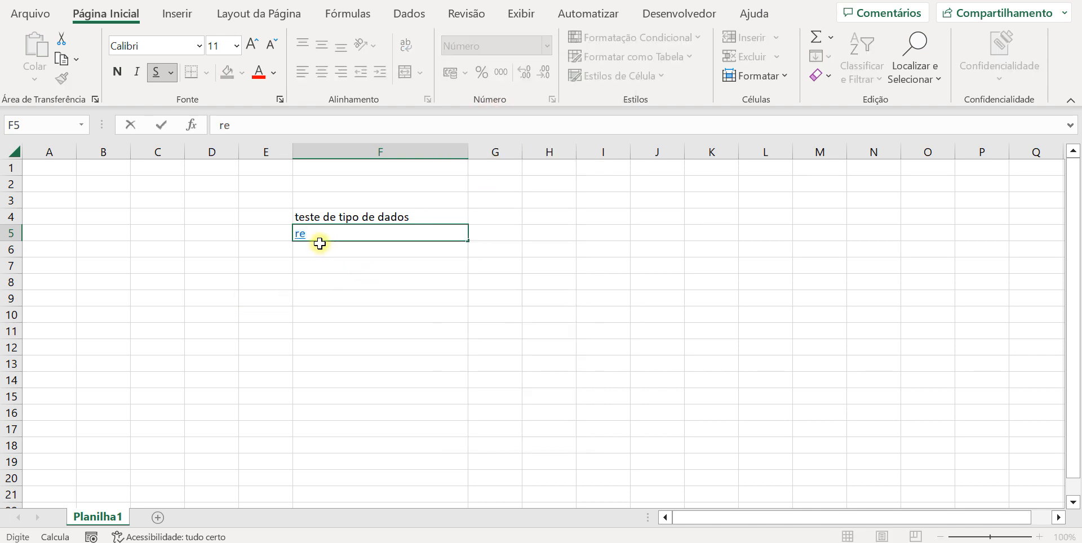
left_click(325, 270)
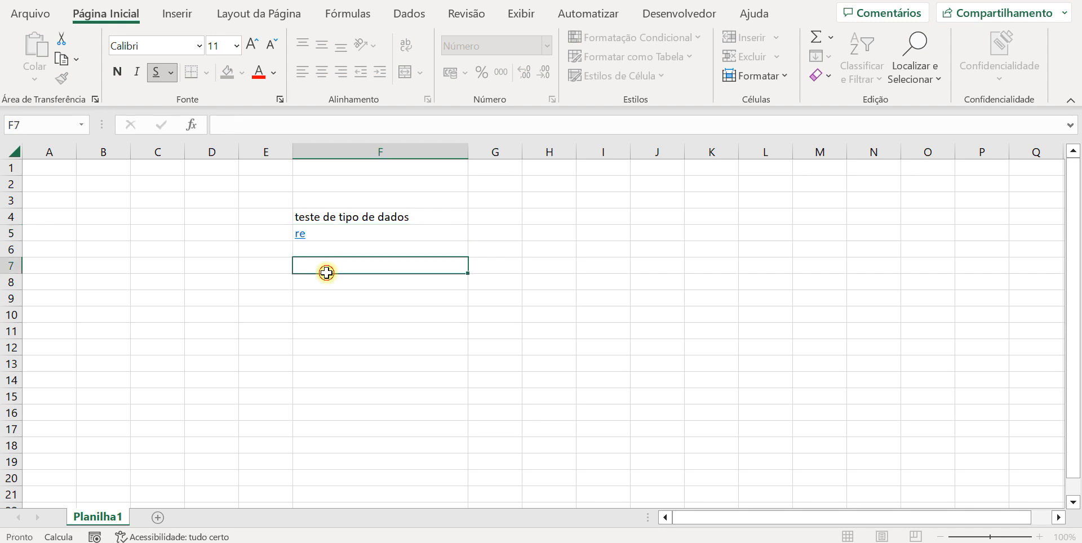
left_click(322, 233)
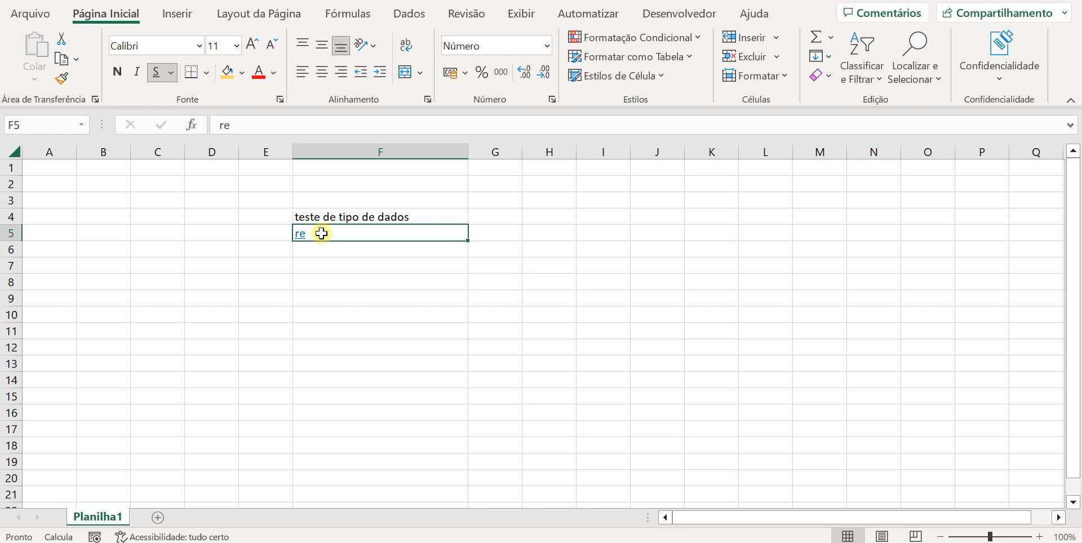
key("BackSpace")
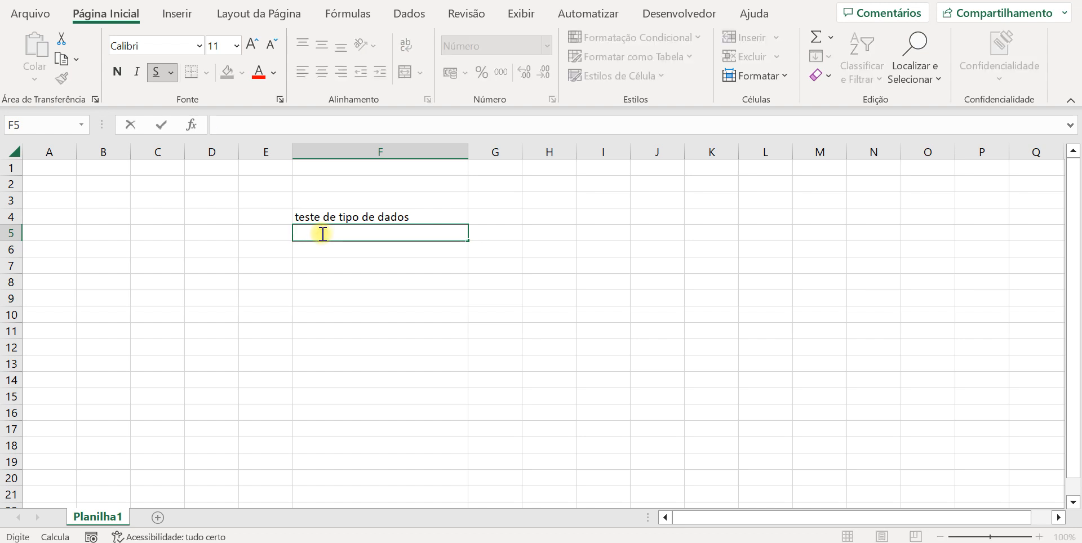
Try entering 673 in cell F5 without underline, undo the changes and empty the cell
type("673")
left_click(158, 72)
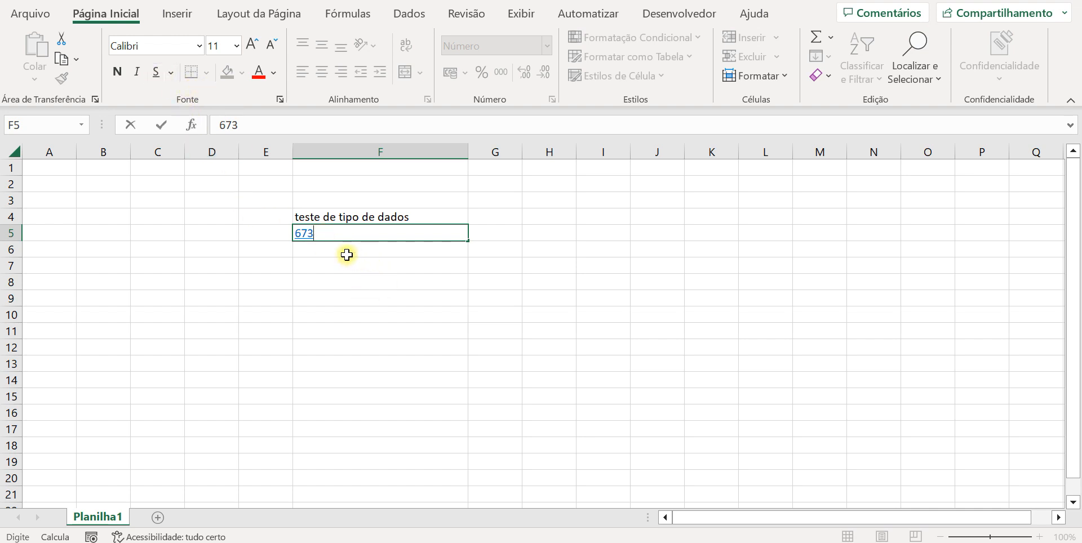
key("ctrl+z")
key("ctrl+z")
key("BackSpace")
key("BackSpace")
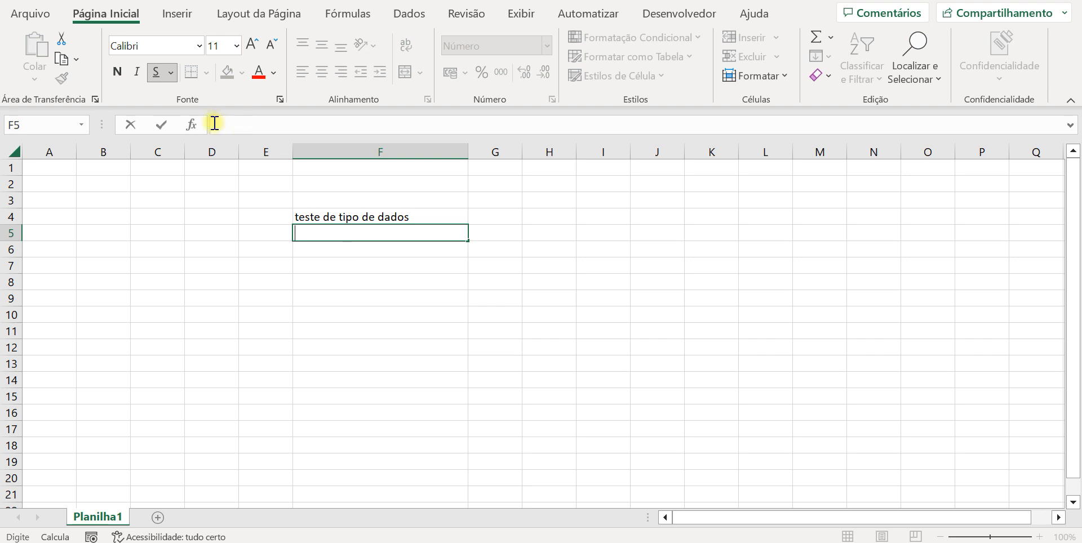
Remove the underline formatting from the empty cell F5
left_click(171, 72)
left_click(161, 83)
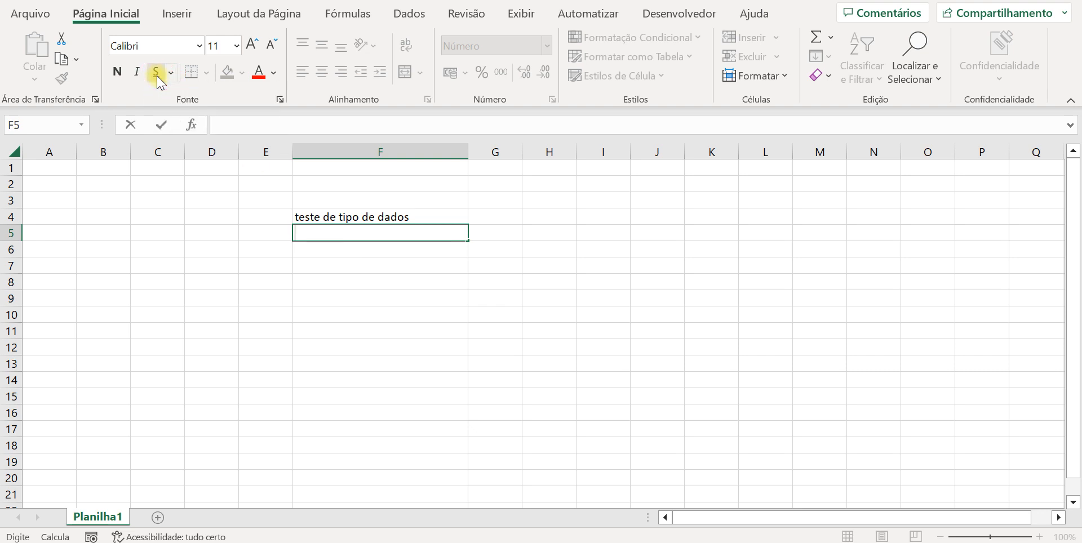
left_click(389, 304)
left_click(336, 236)
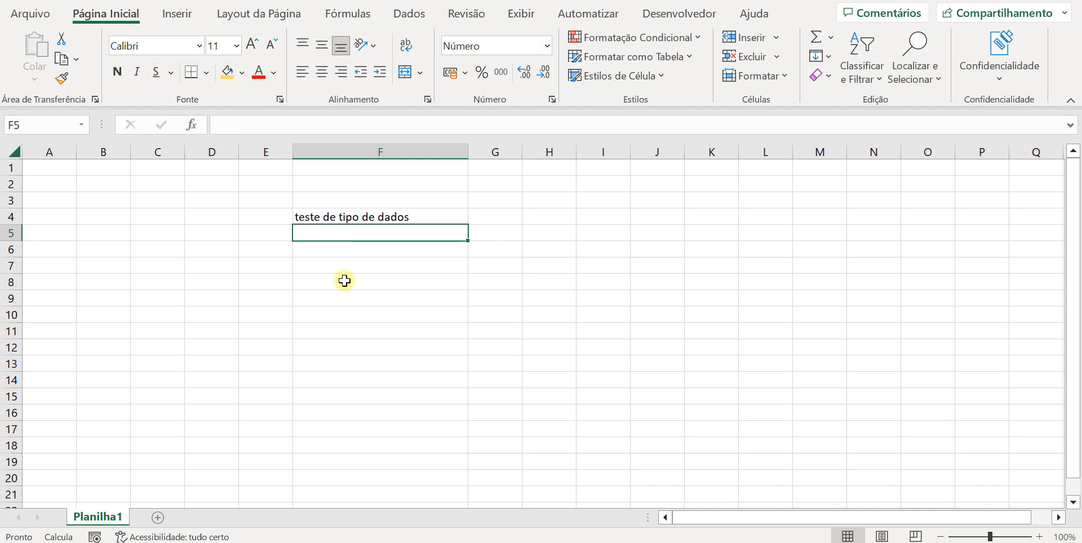
left_click(360, 249)
left_click(349, 235)
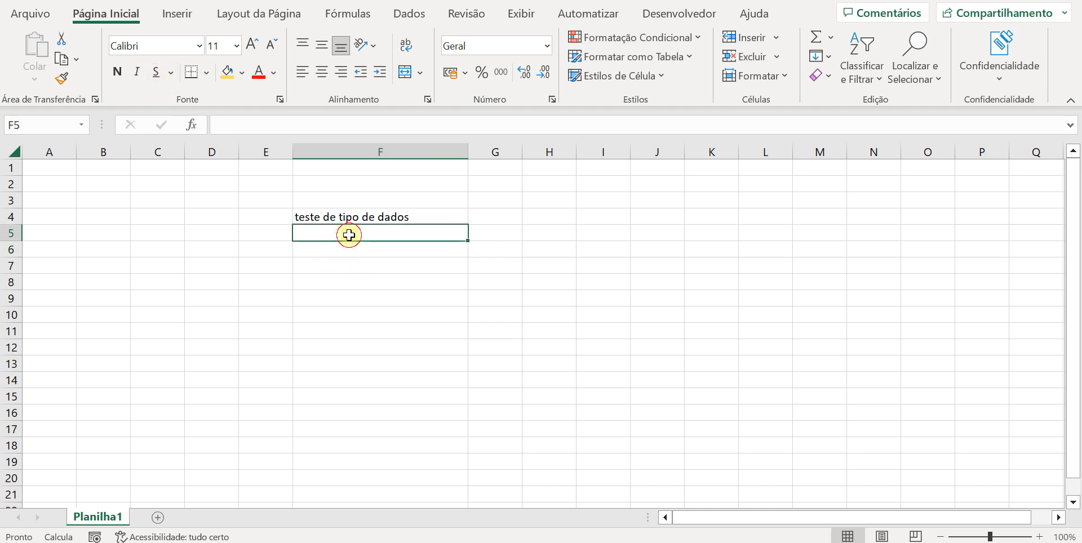
Enter 1234 in cell F5 and check how the Número format displays it
type("1234")
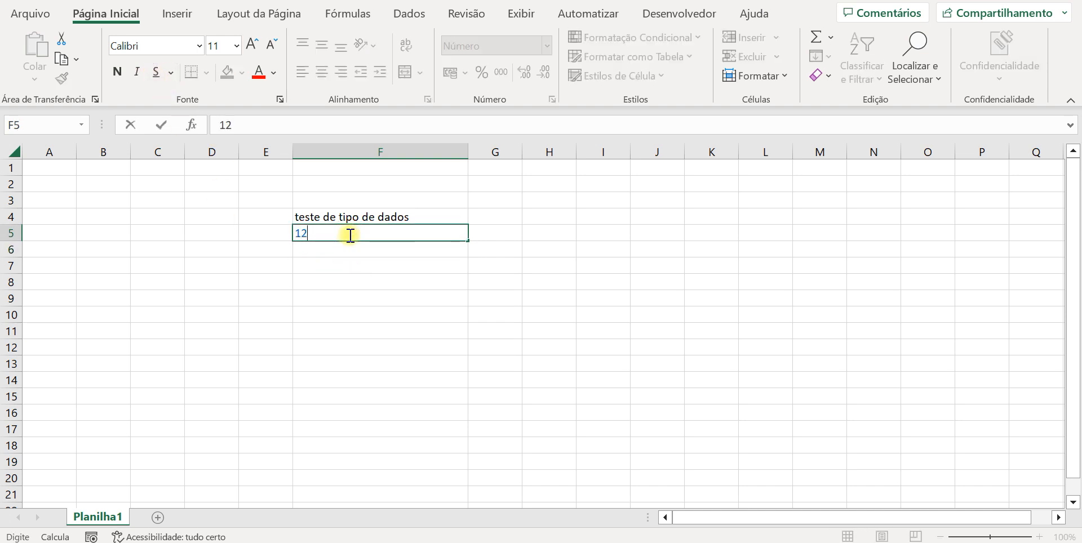
left_click(348, 251)
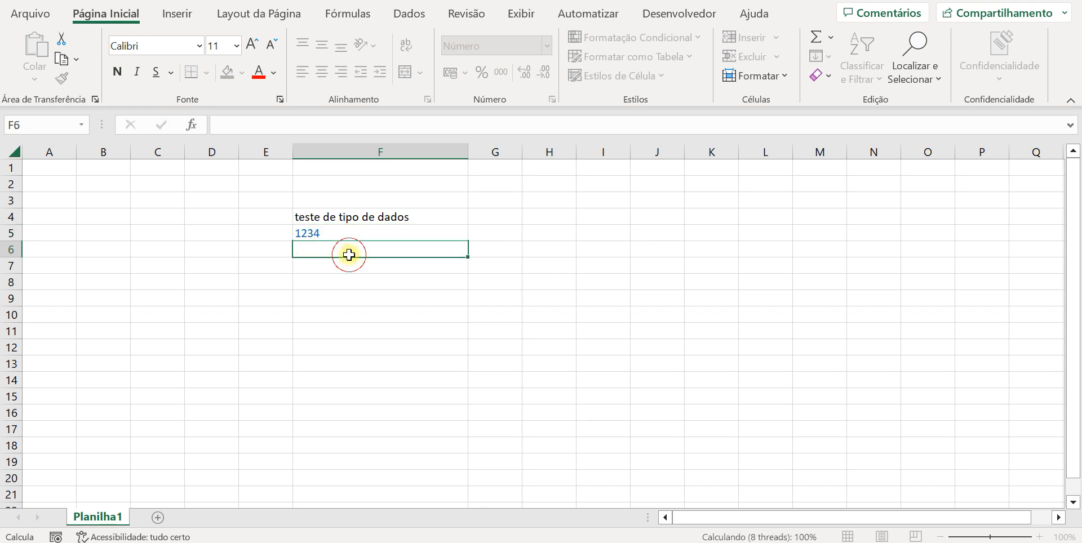
left_click(332, 230)
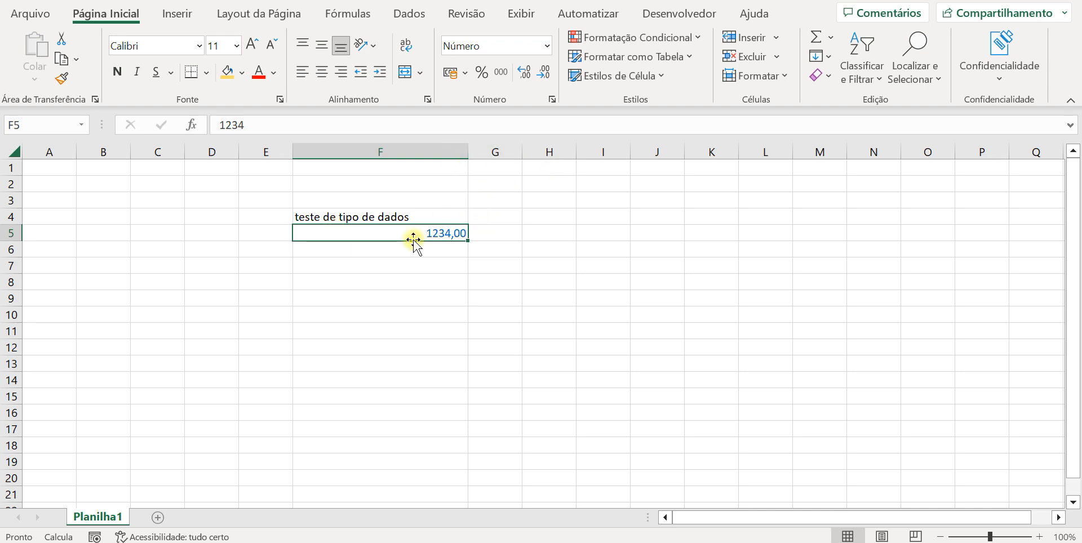
Apply the Moeda format to cell F6
left_click(394, 248)
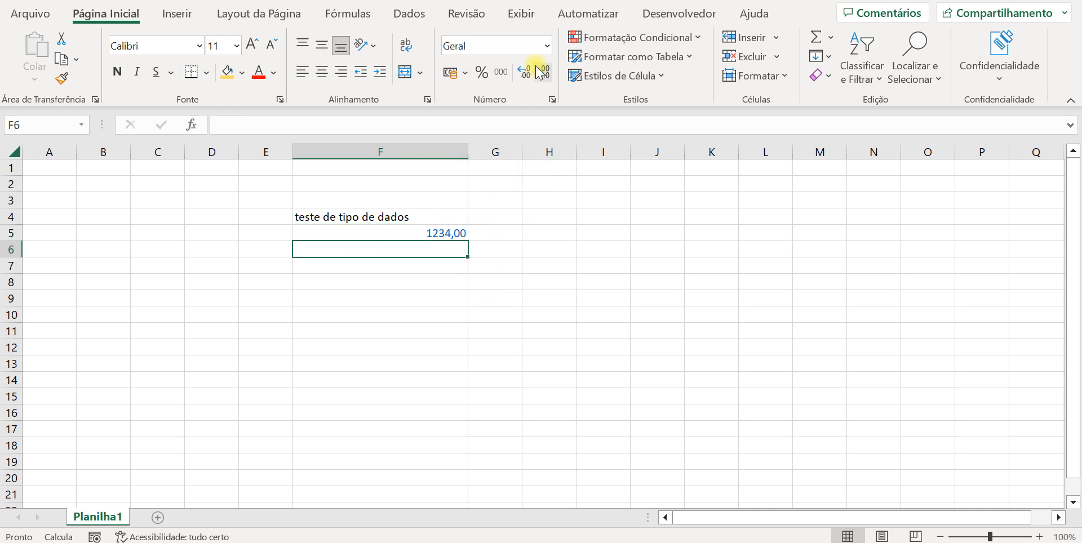
left_click(546, 48)
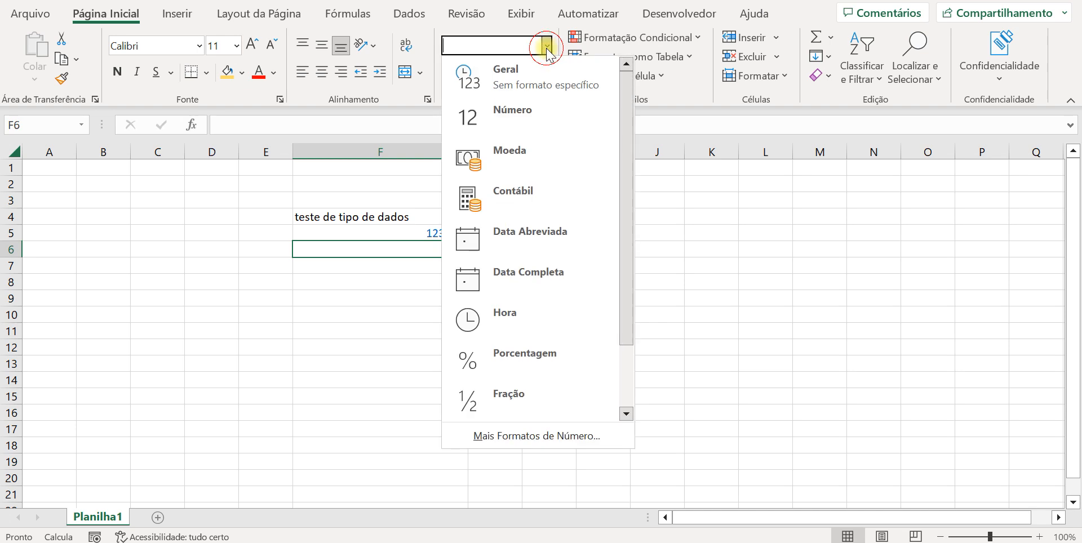
left_click(516, 161)
left_click(356, 271)
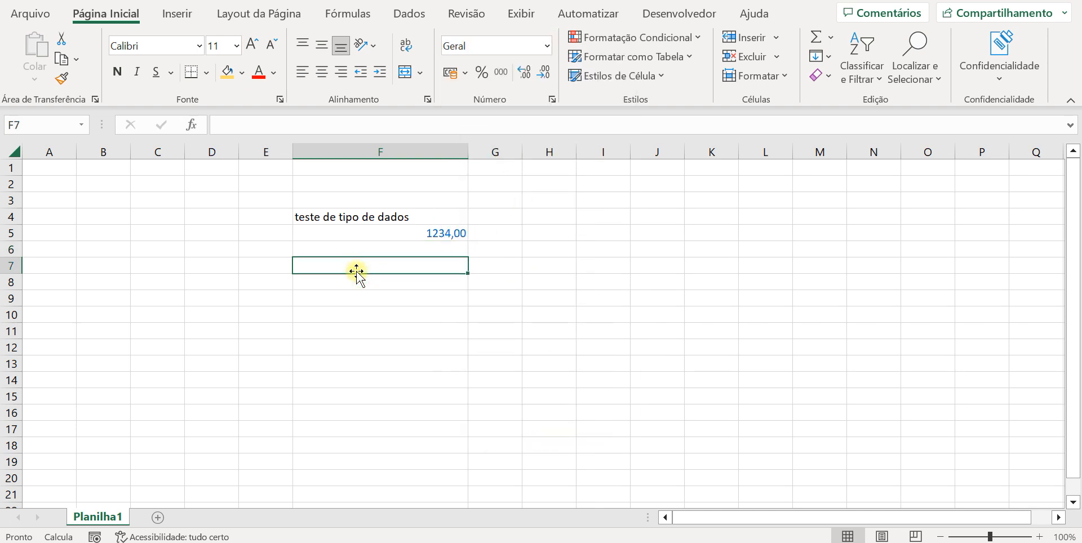
Enter 34 in cell F6 and check how the currency format displays it
left_click(356, 252)
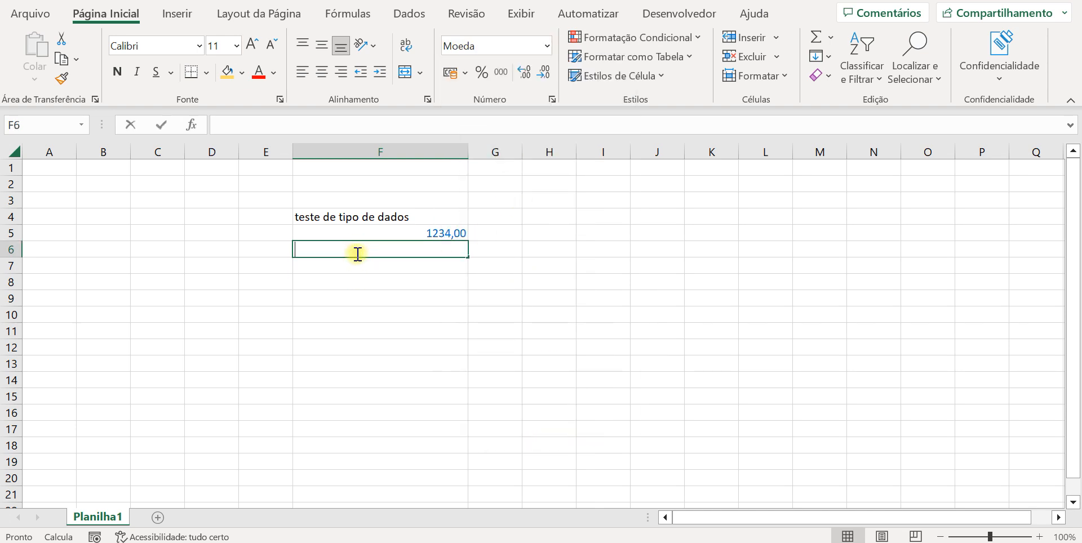
type("34")
left_click(368, 291)
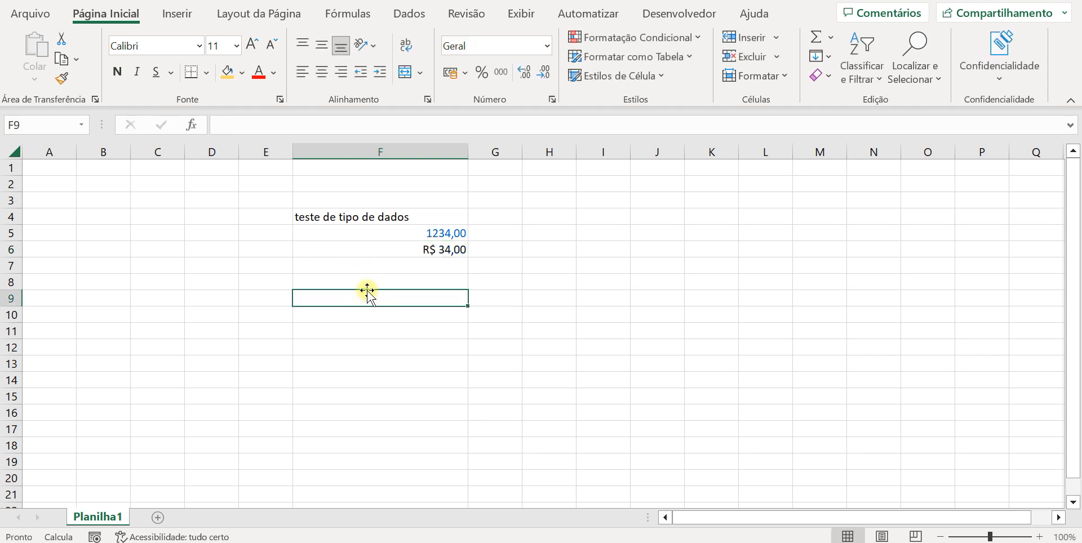
left_click(360, 253)
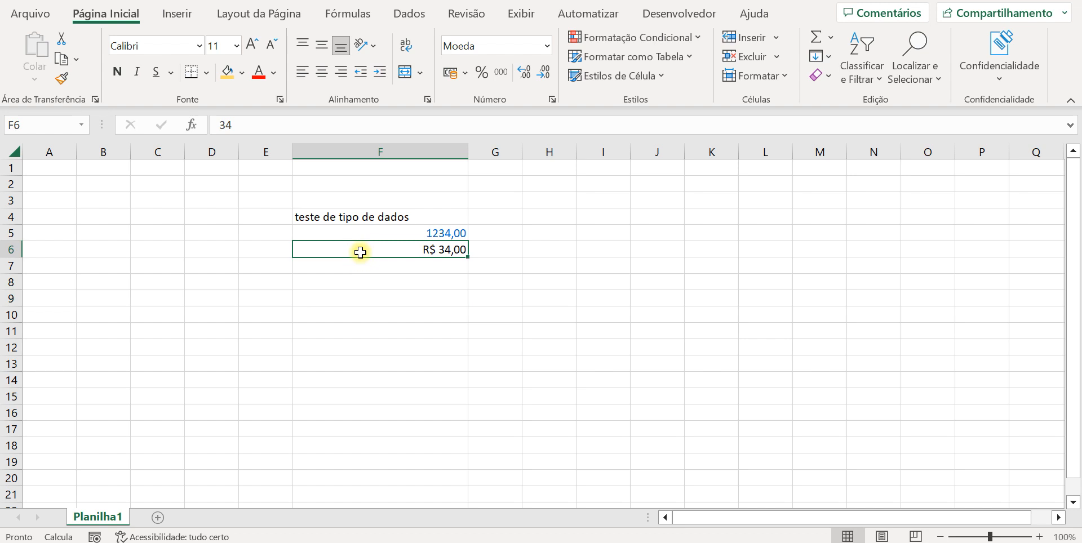
Compare the number formats assigned to cells F4, F5 and F6, and to the empty cell F7
left_click(350, 218)
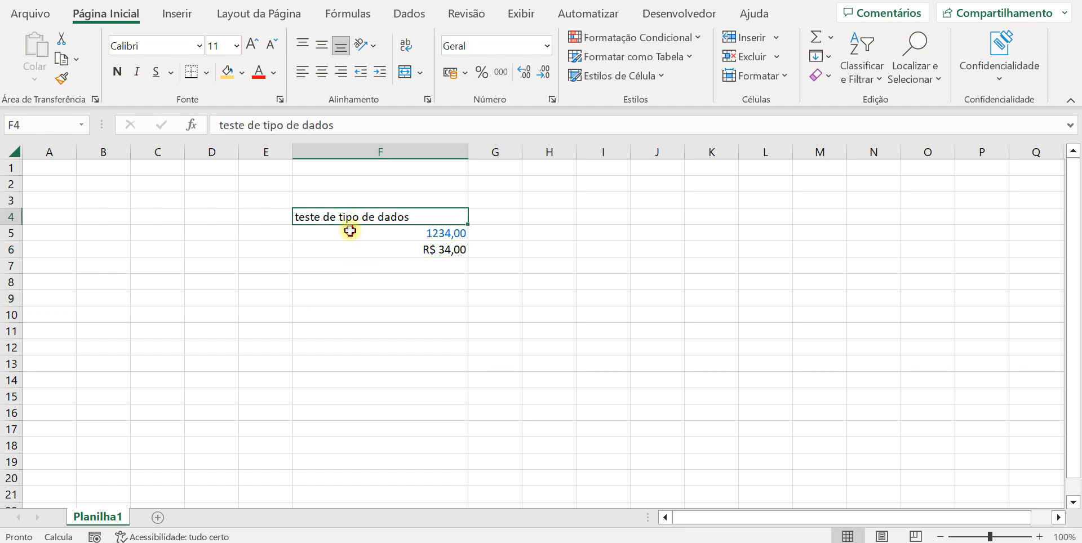
left_click(350, 234)
left_click(350, 243)
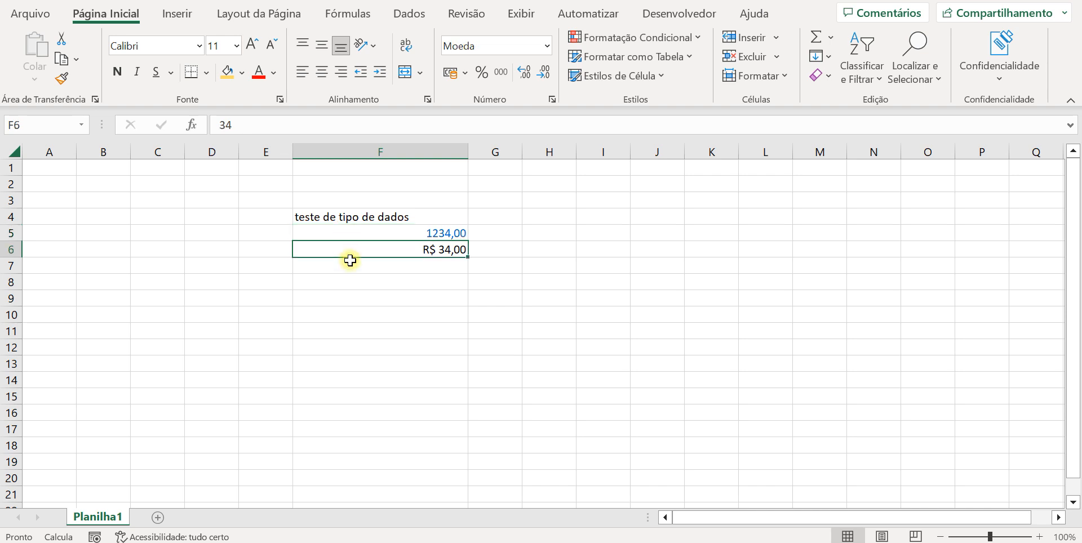
left_click(350, 264)
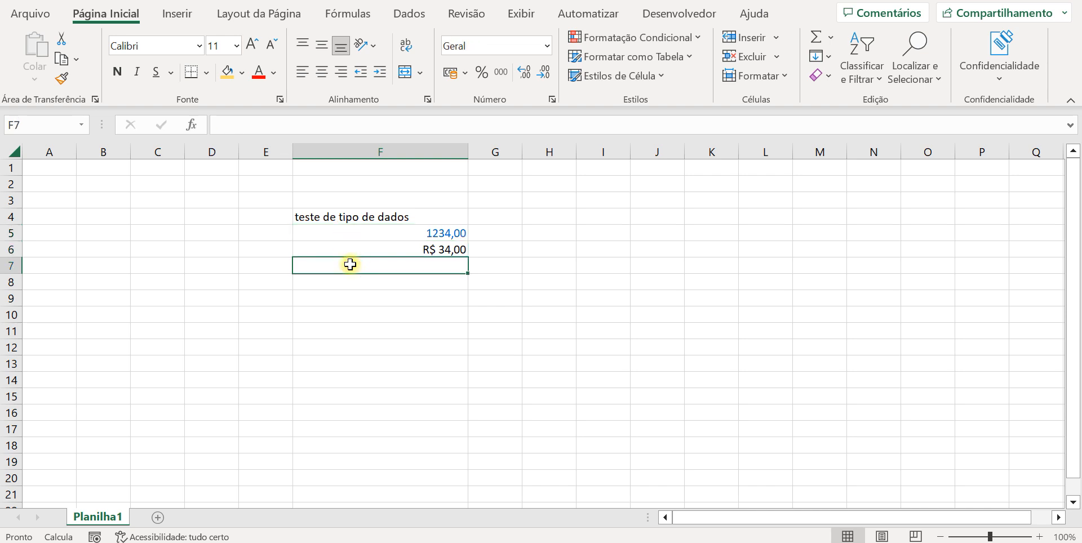
left_click(359, 218)
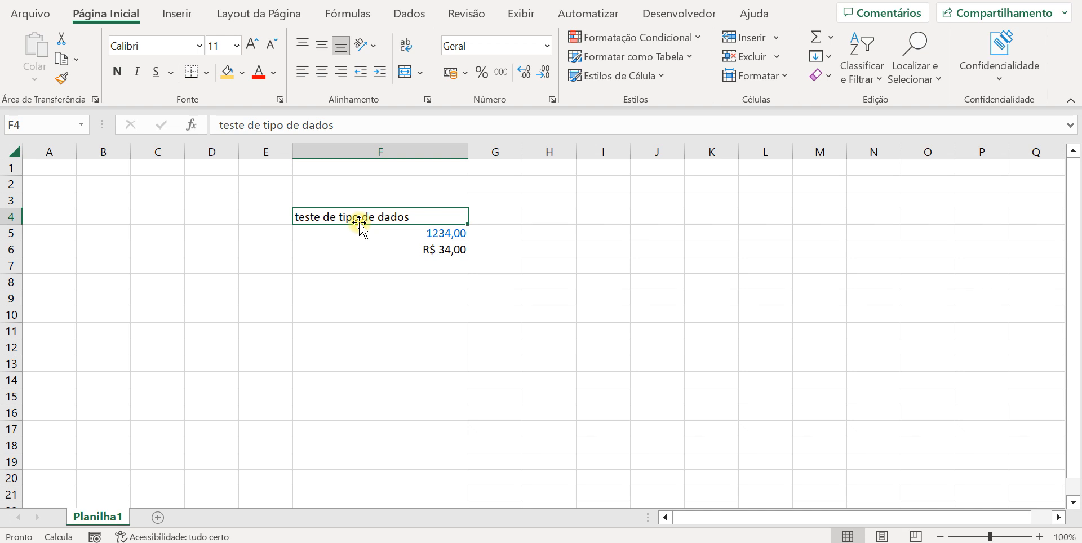
left_click(359, 230)
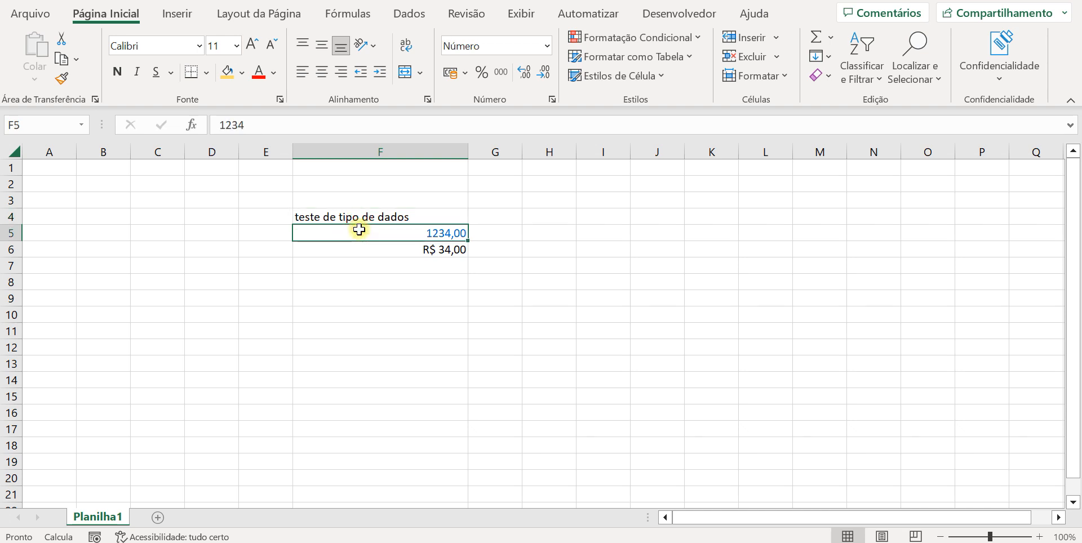
left_click(359, 248)
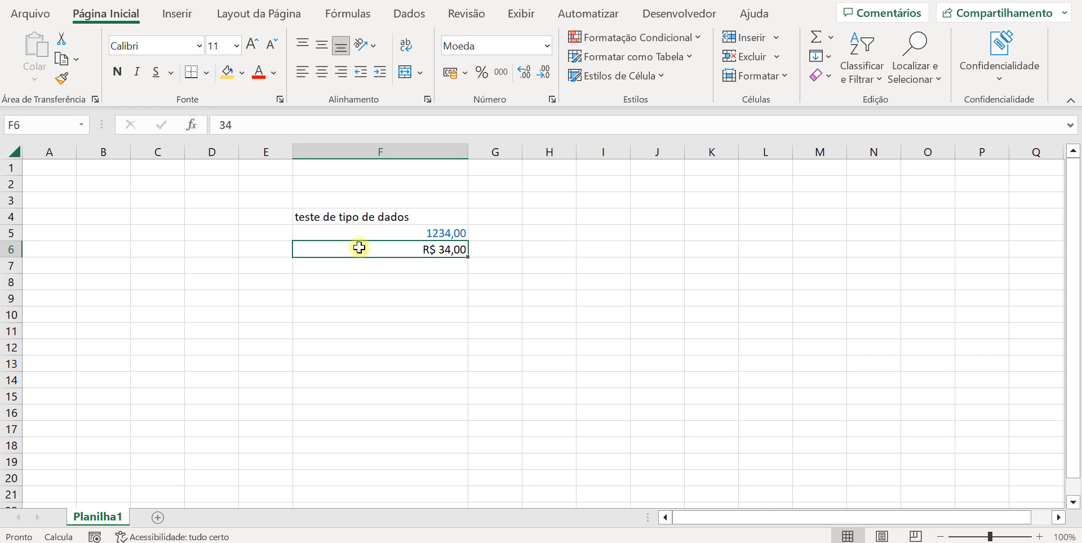
Apply the Contábil format to cell F7, enter 34 and check how the accounting format displays it
left_click(375, 264)
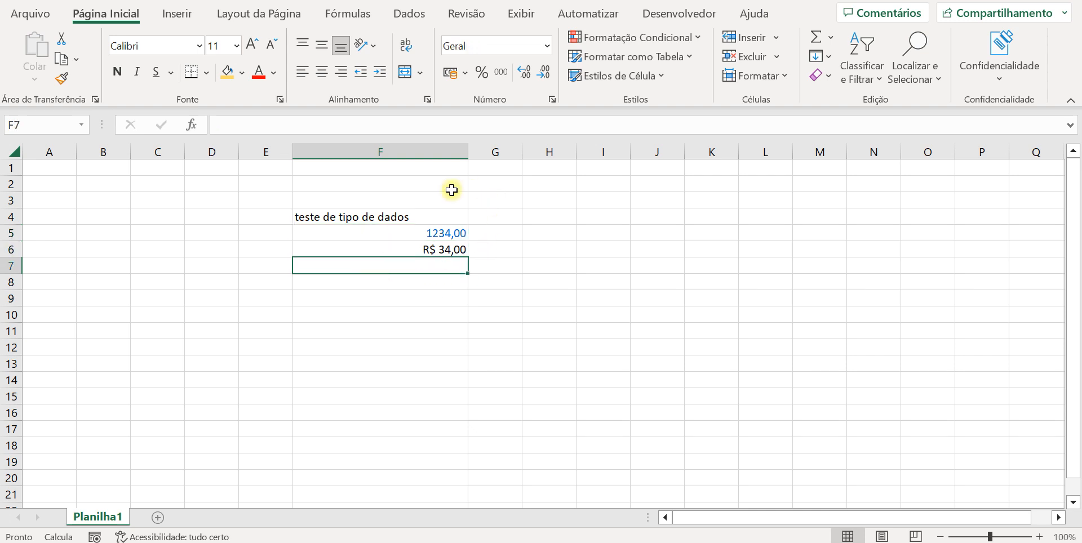
left_click(548, 47)
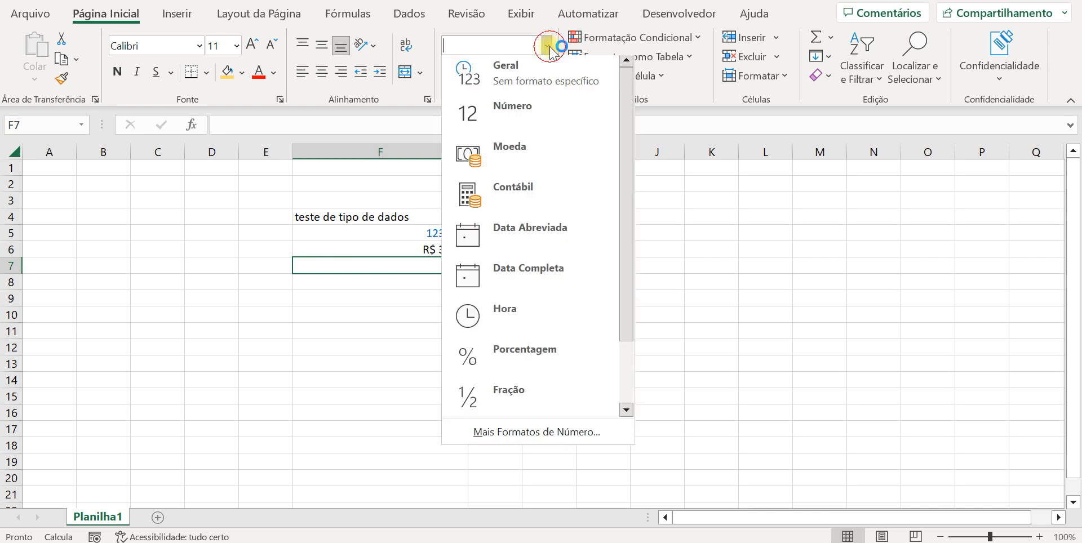
left_click(496, 196)
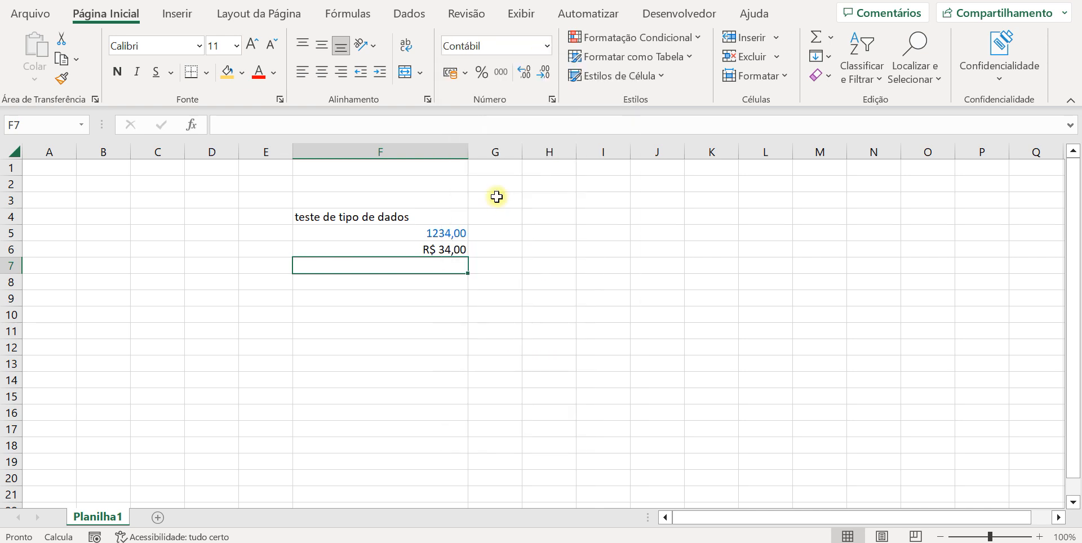
type("34")
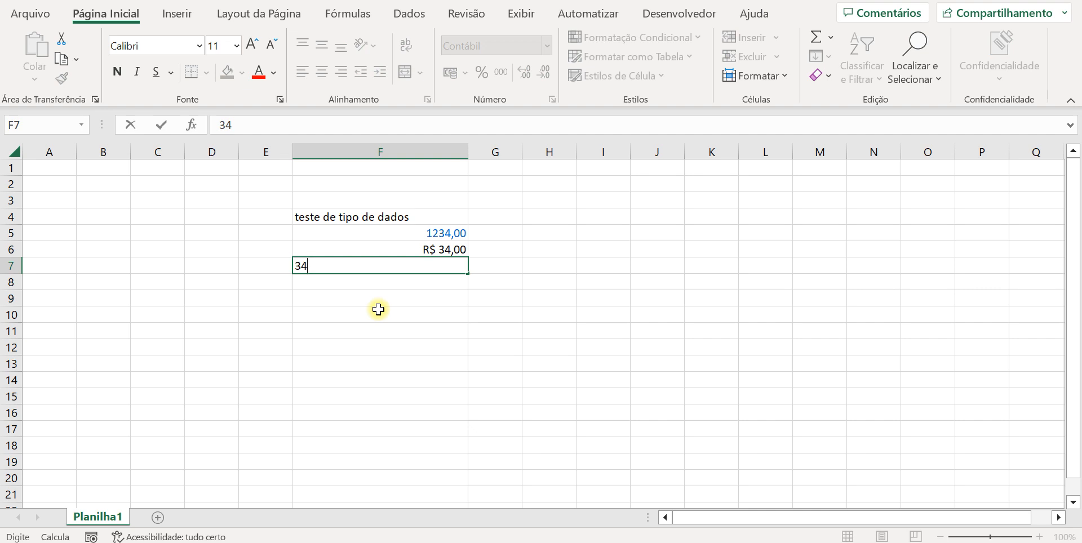
left_click(378, 309)
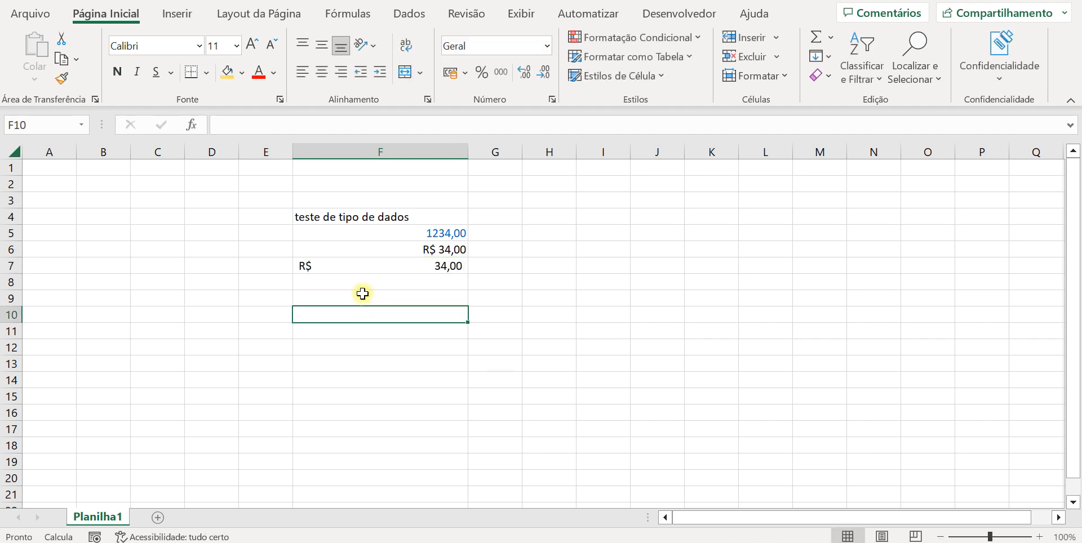
left_click(343, 271)
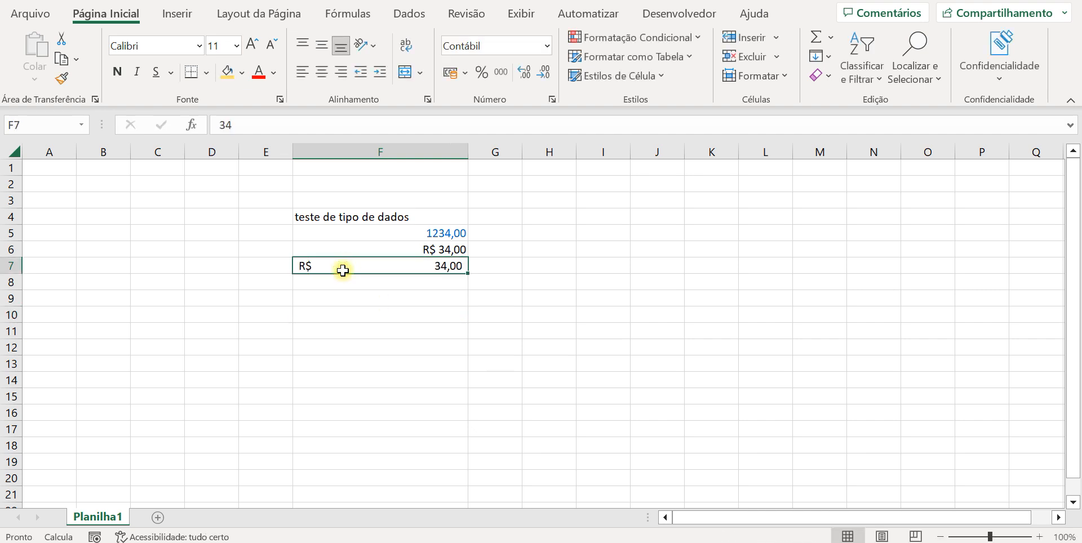
Apply the Data Abreviada format to cell F8 and enter the date 29/12/2022
left_click(343, 282)
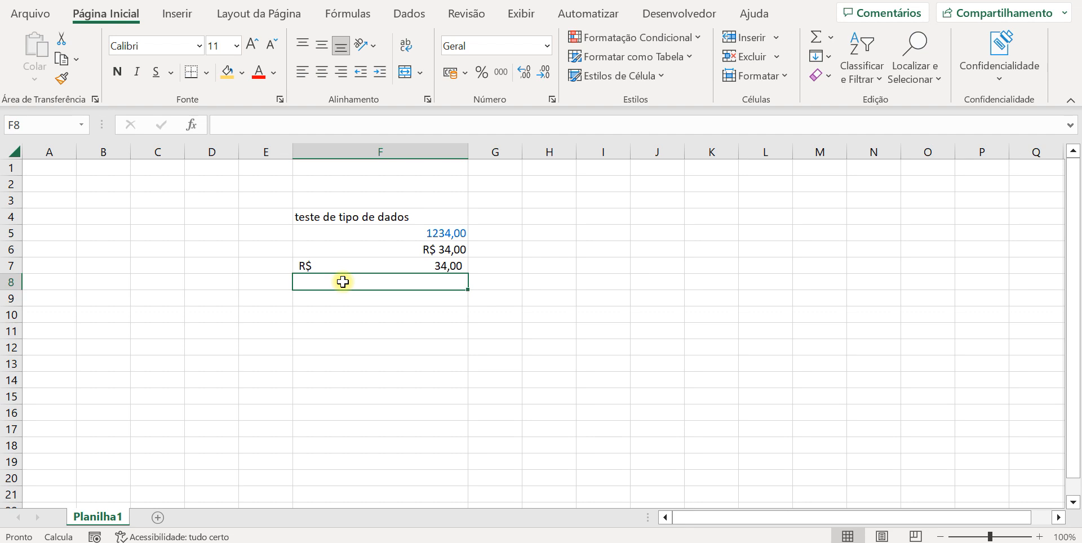
left_click(548, 46)
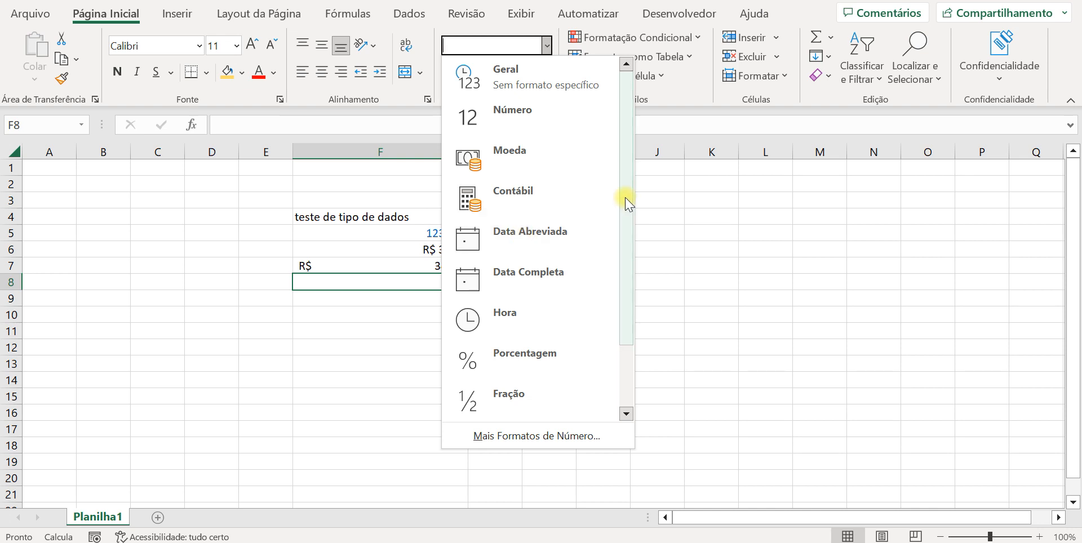
left_click_drag(626, 201, 632, 312)
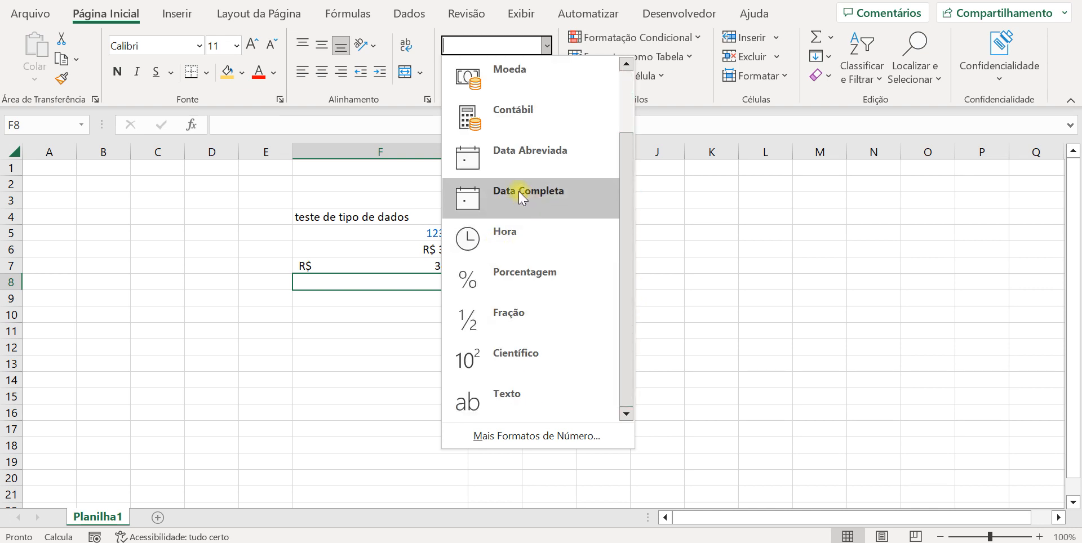
left_click(509, 152)
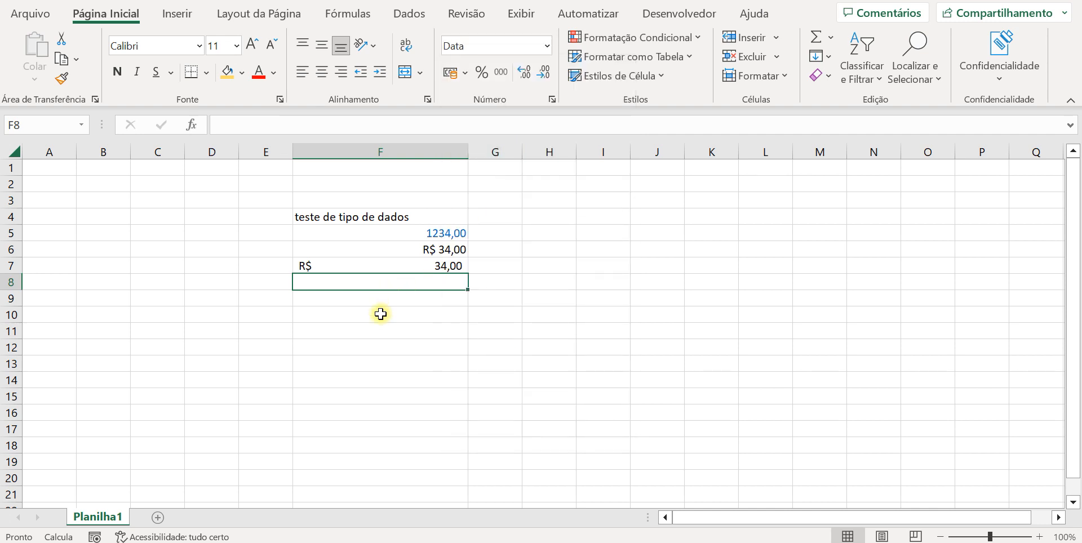
type("29/")
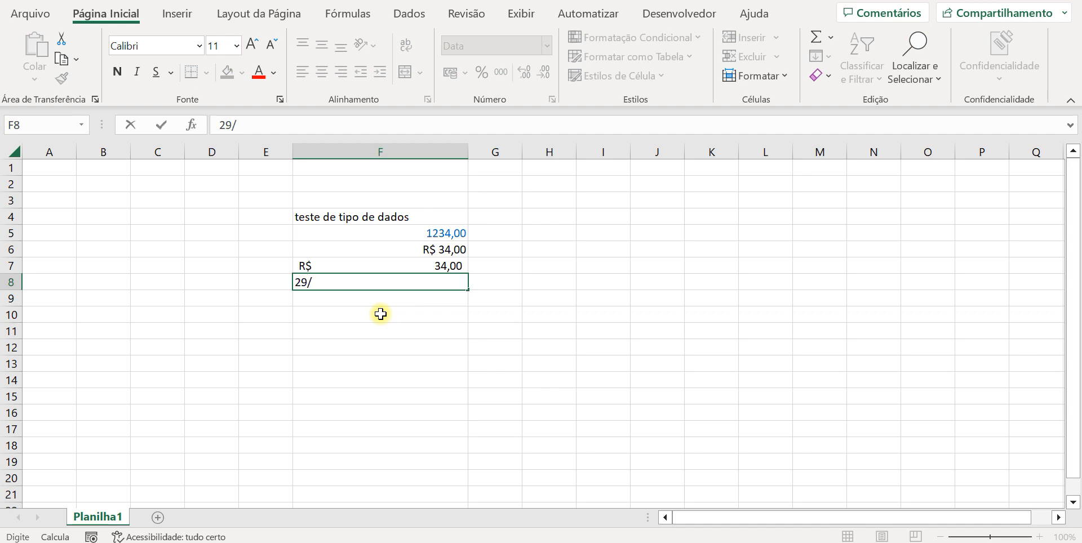
type("12/2022")
left_click(341, 299)
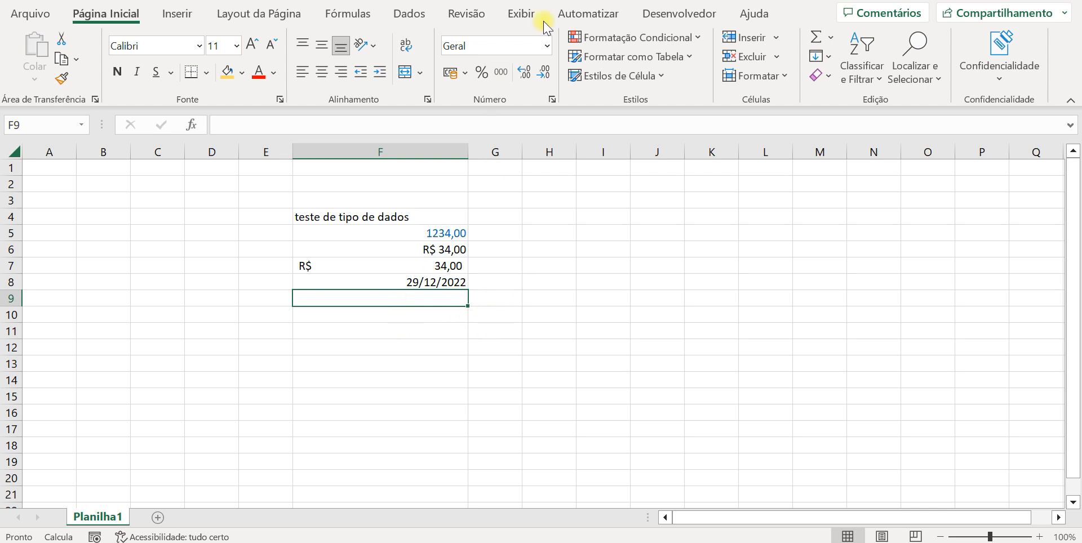
Enter 29/12/2022 in cell F9 with the Data Completa format and widen column F to fit the long date
left_click(547, 45)
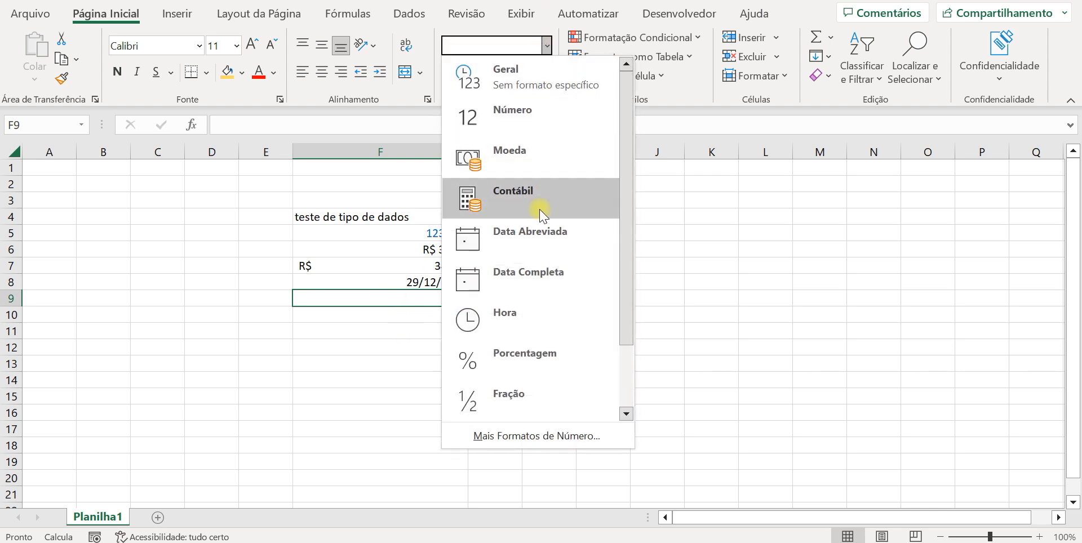
left_click(536, 279)
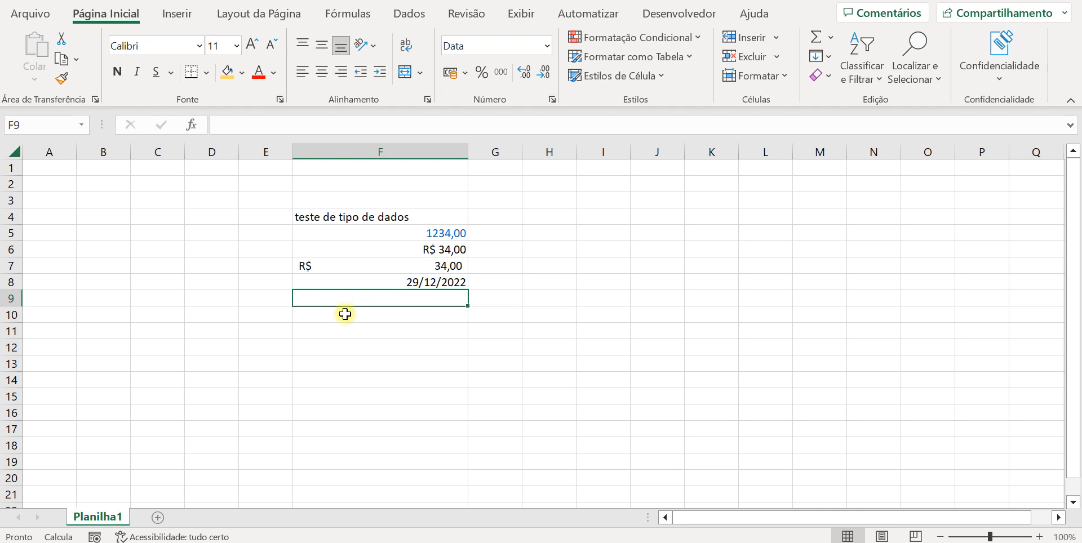
type("29/")
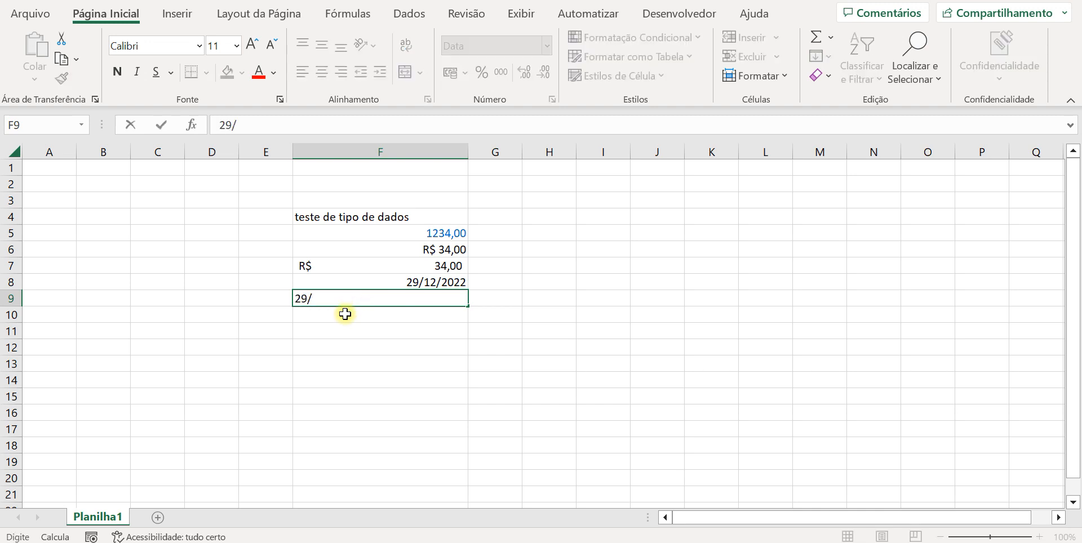
type("12/2022")
left_click(346, 336)
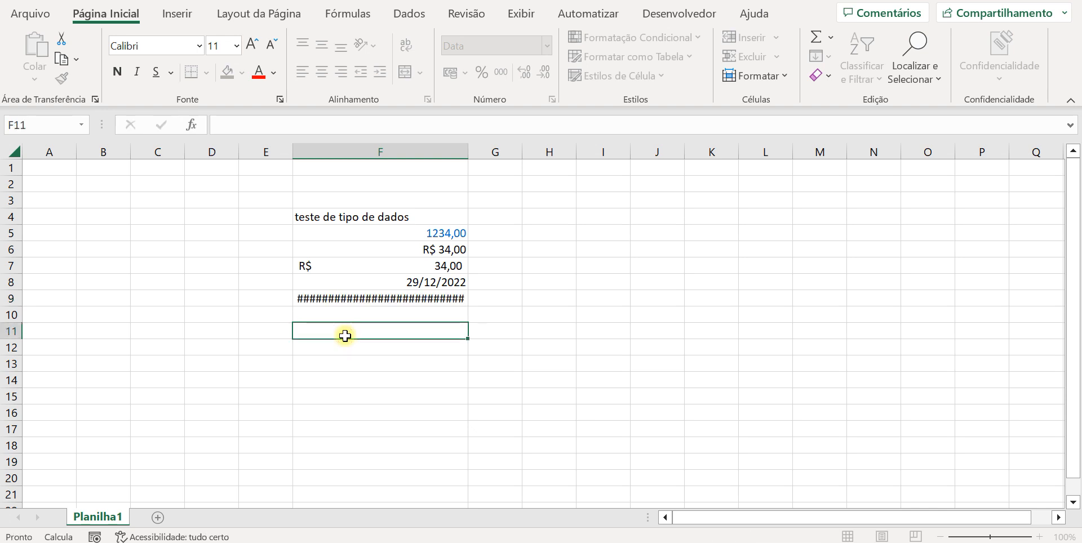
left_click(344, 299)
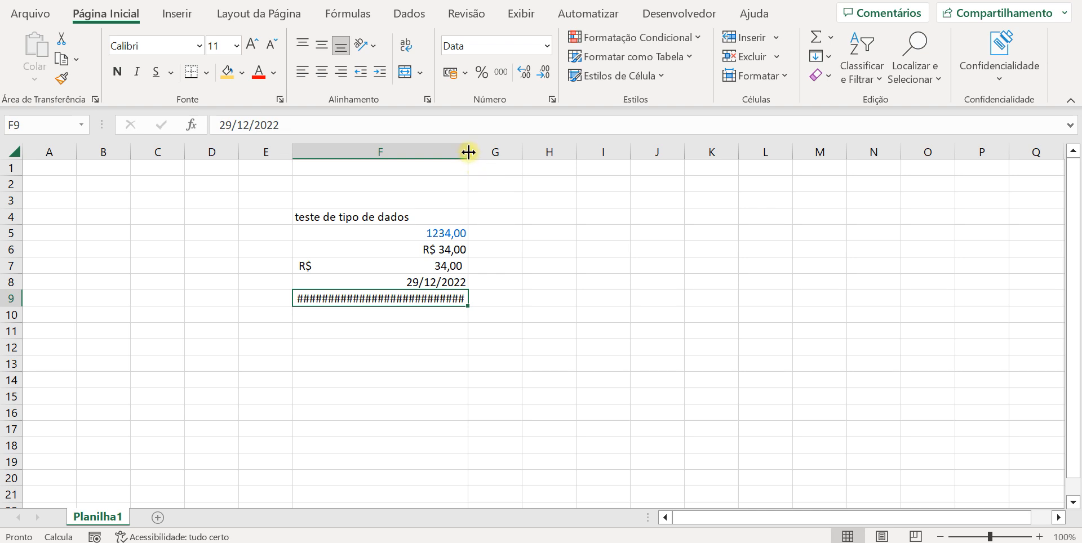
left_click_drag(468, 152, 544, 158)
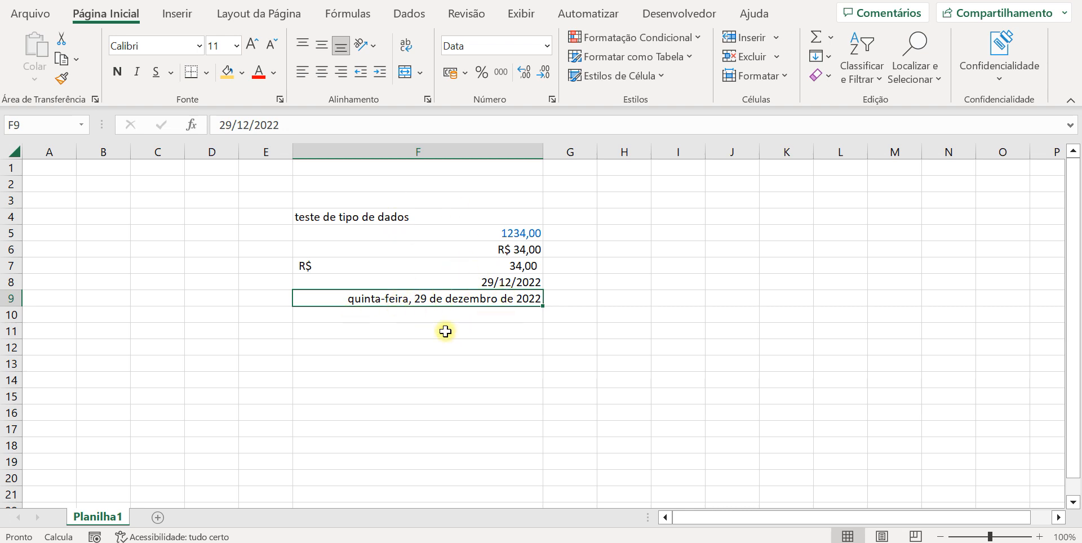
Review the number format of each filled cell in column F, from F4 down to F9
key("ctrl+Up")
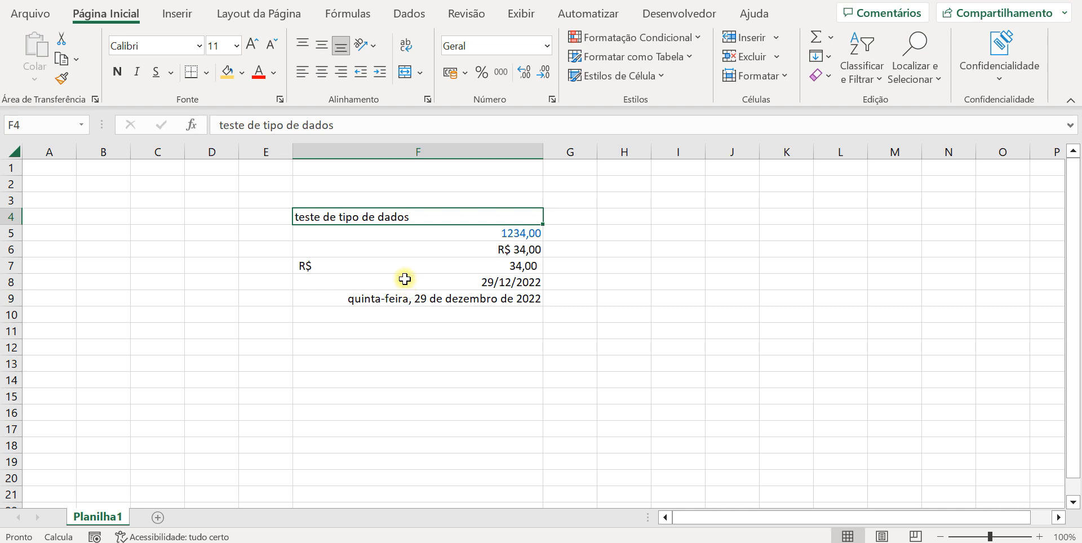
key("Down")
key("Down")
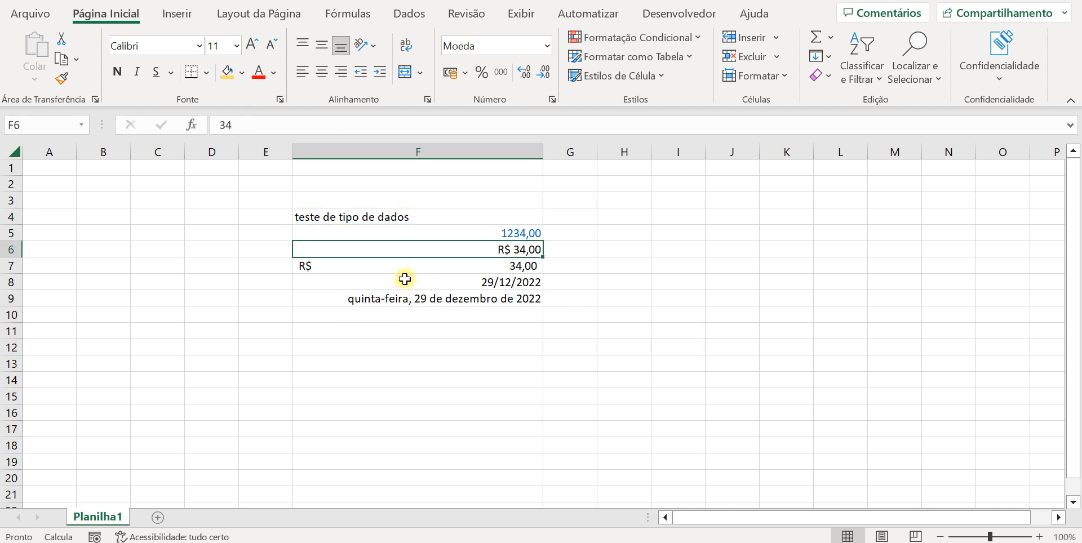
key("Down")
key("Down")
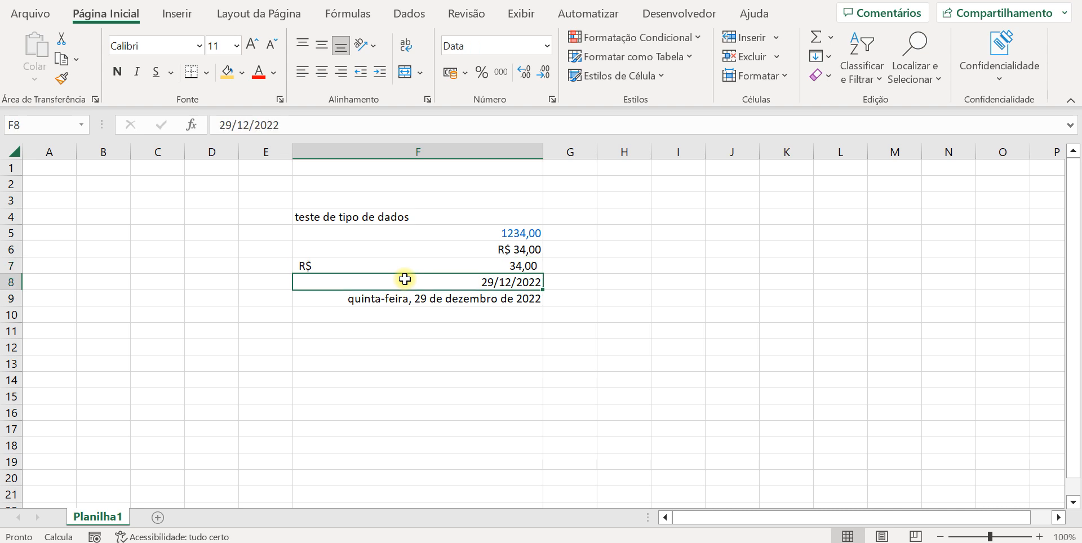
key("Down")
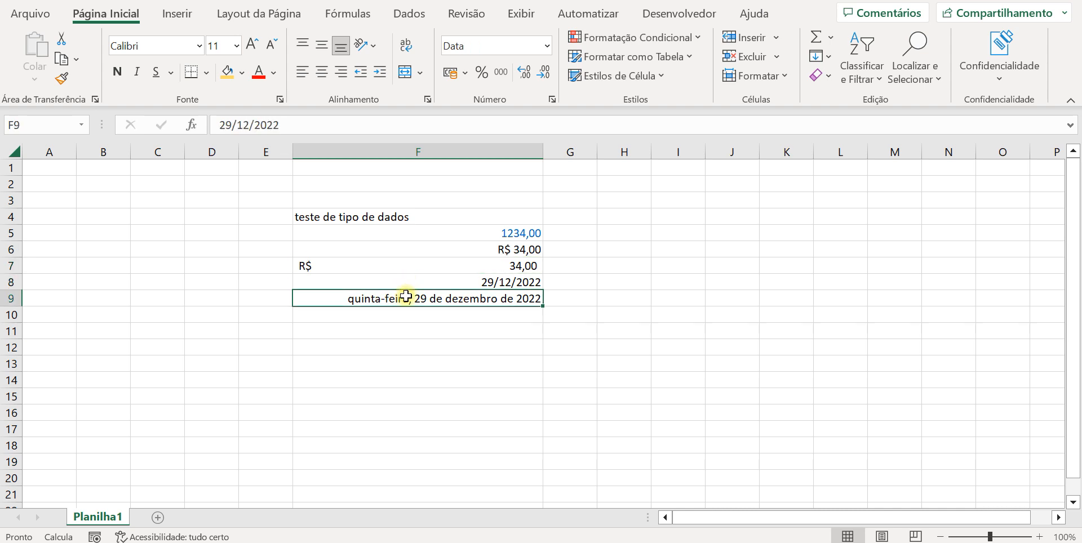
Apply the Hora format to cell F10 and enter the time 07:00
left_click(403, 314)
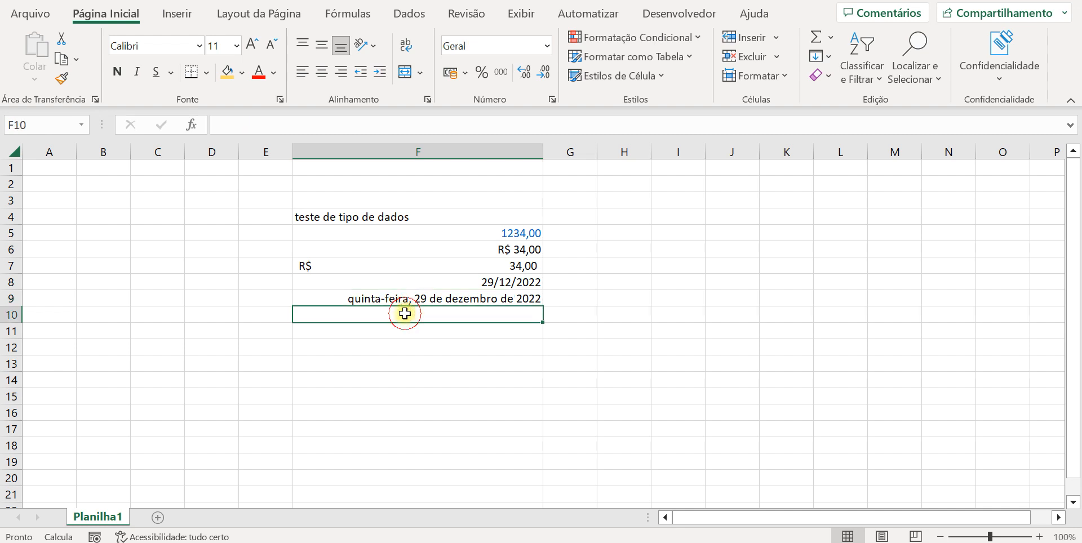
left_click(546, 46)
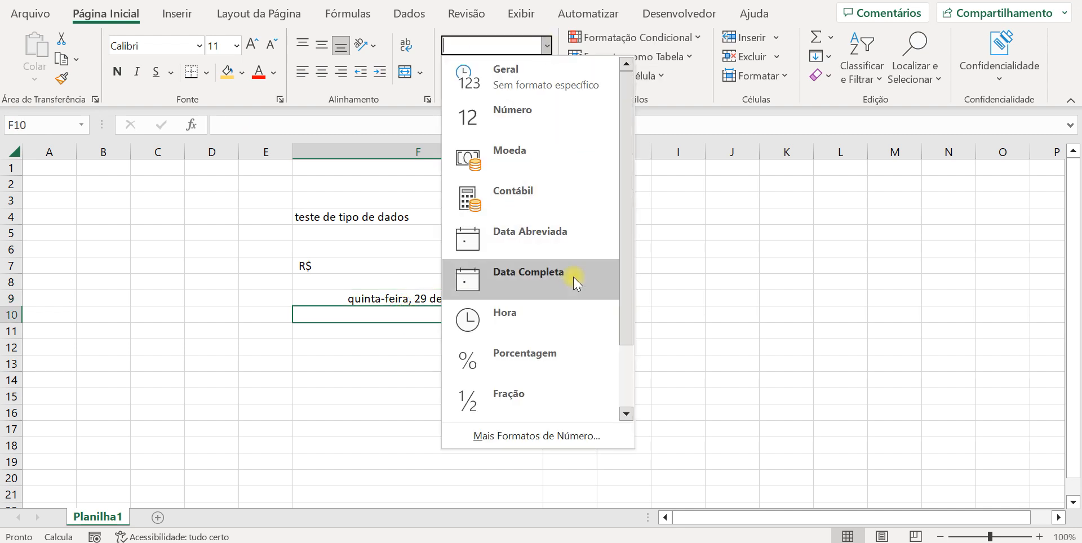
left_click(571, 314)
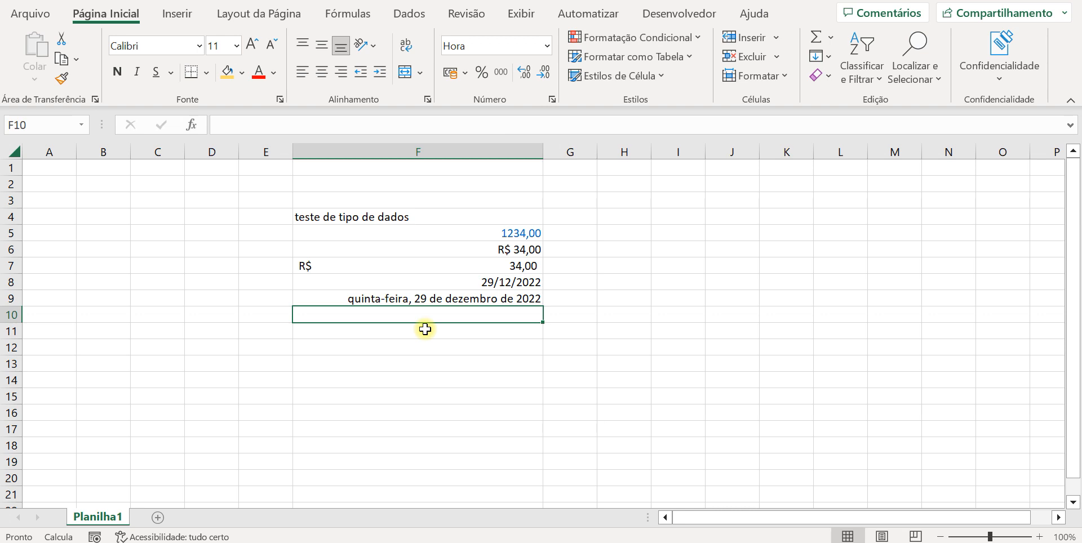
type("0")
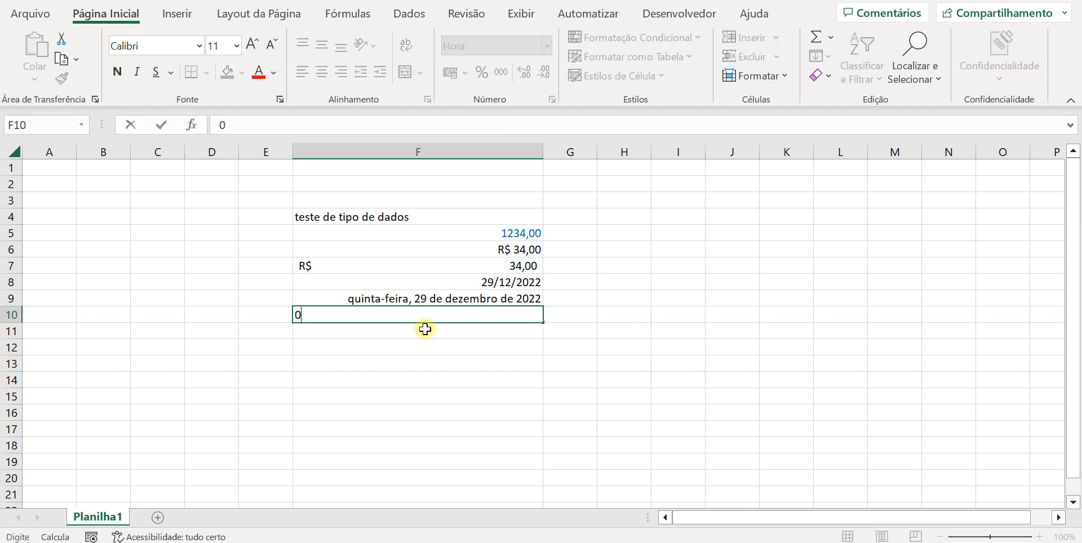
type("7:00")
key("Return")
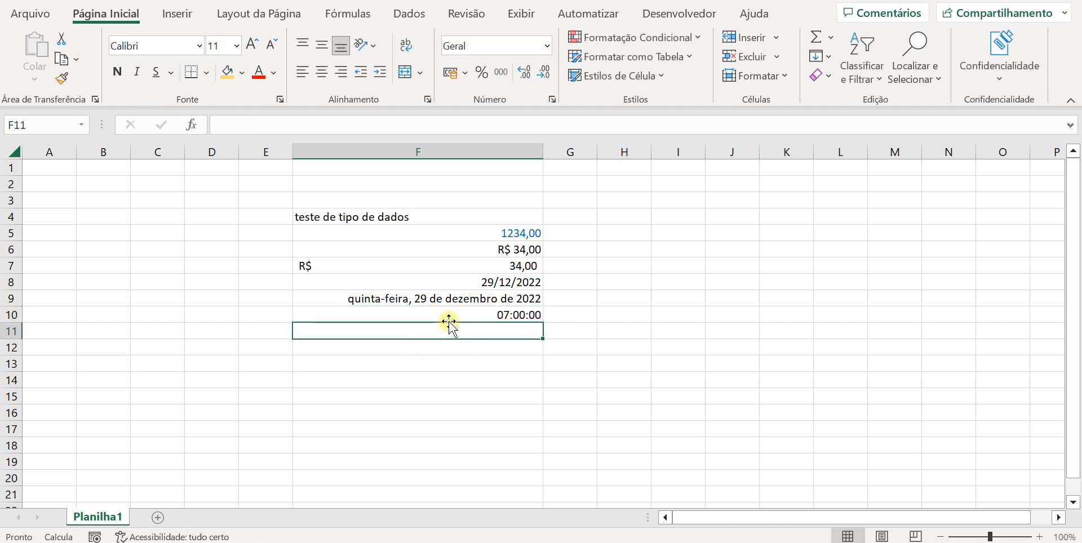
Replace the time in cell F10 with the plain number 07 to test the Hora format
left_click(444, 315)
type("07")
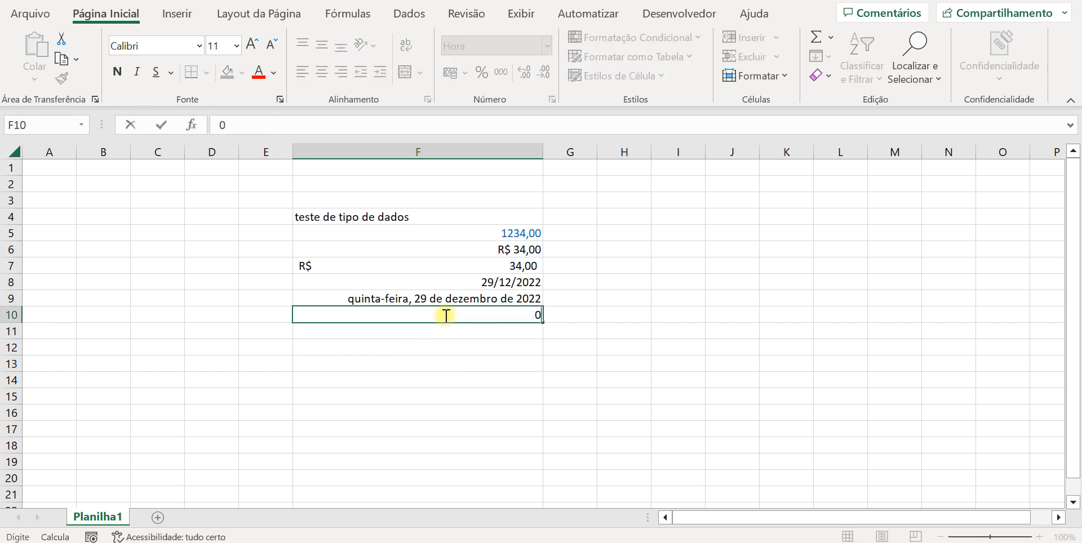
left_click(444, 331)
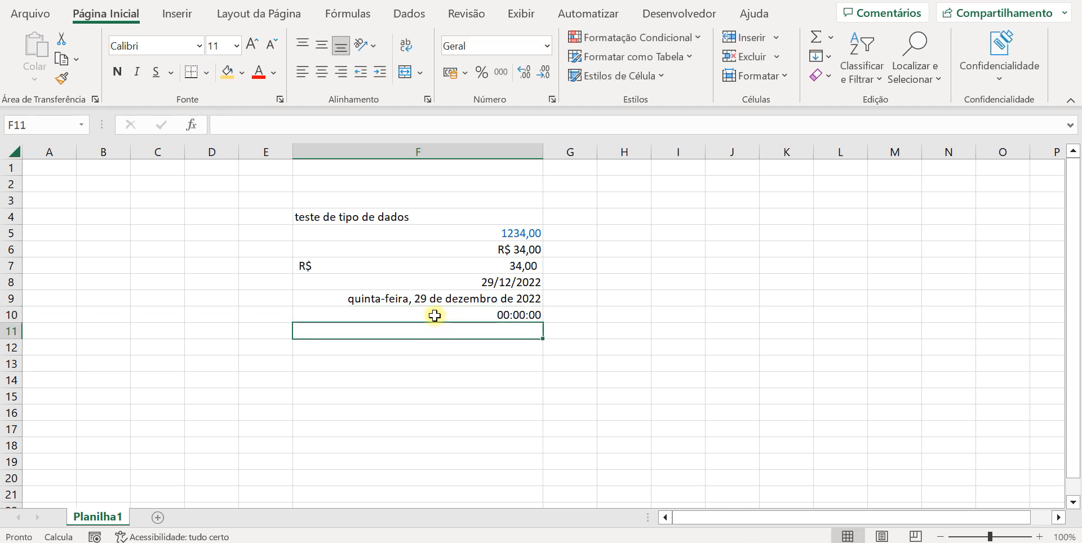
Replace the value in cell F10 with the time 09:00
left_click(435, 316)
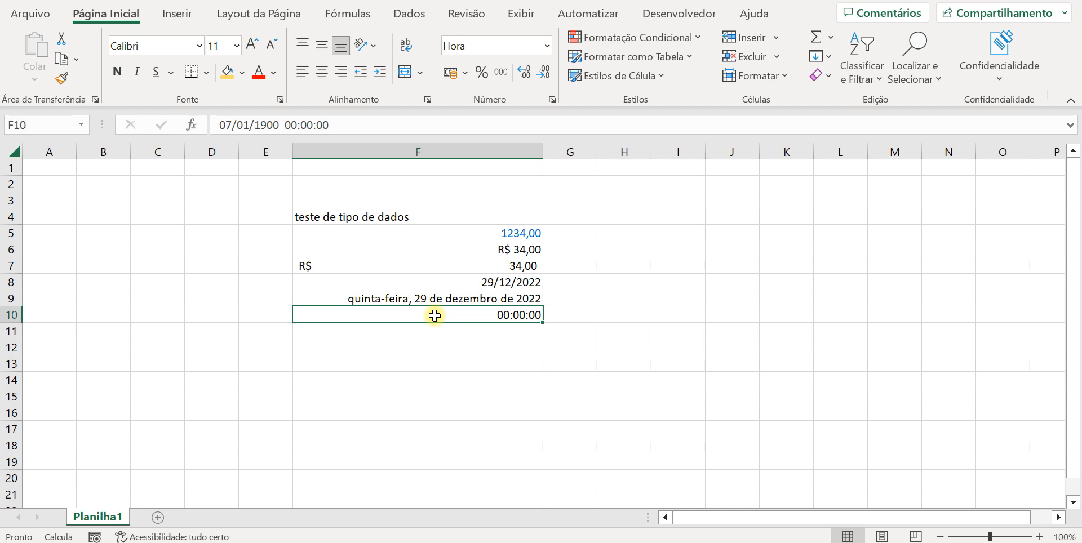
type("09:00")
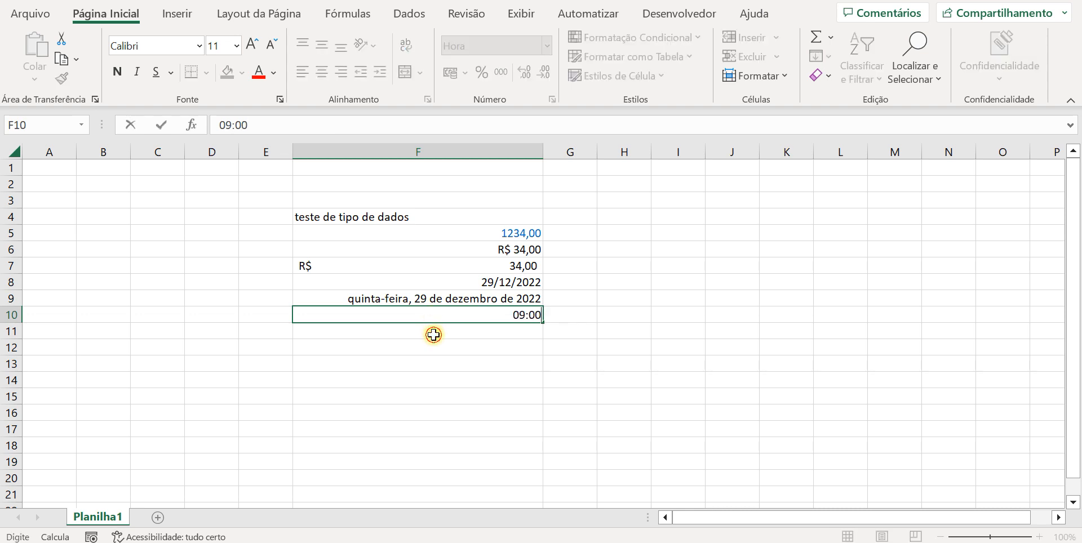
left_click(434, 335)
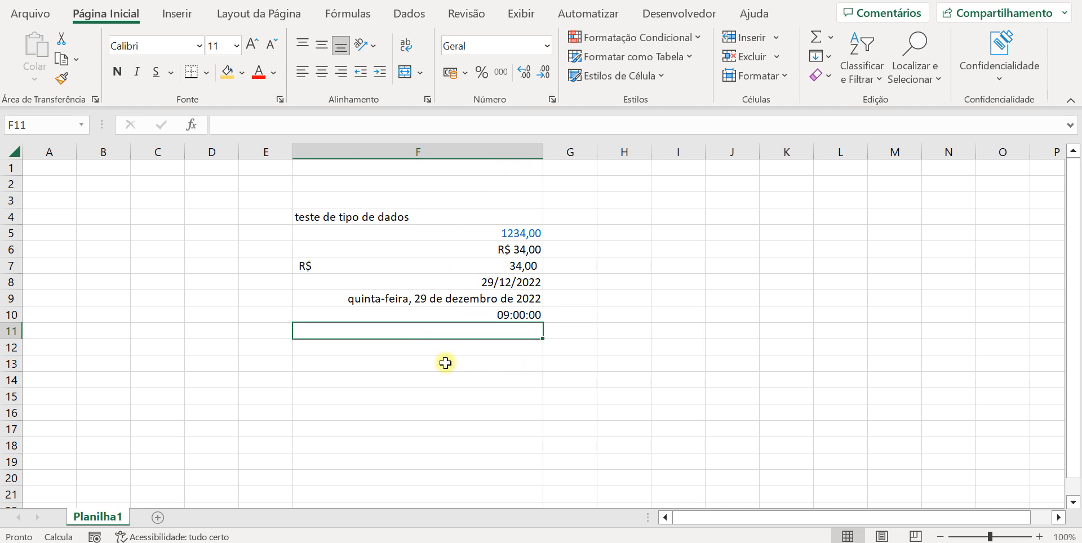
Apply the Porcentagem format to cell F11 and enter 34
left_click(547, 46)
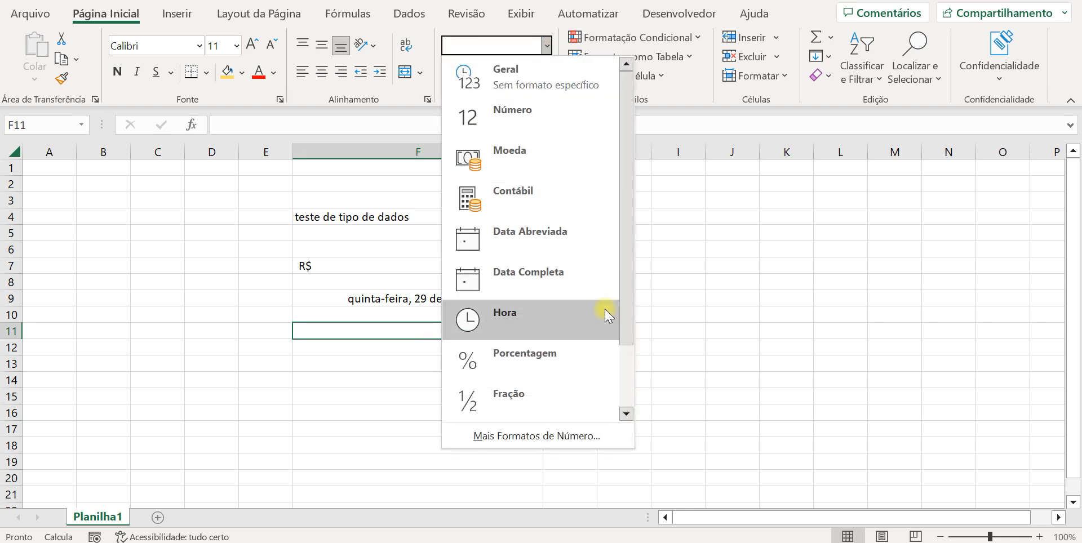
left_click(506, 359)
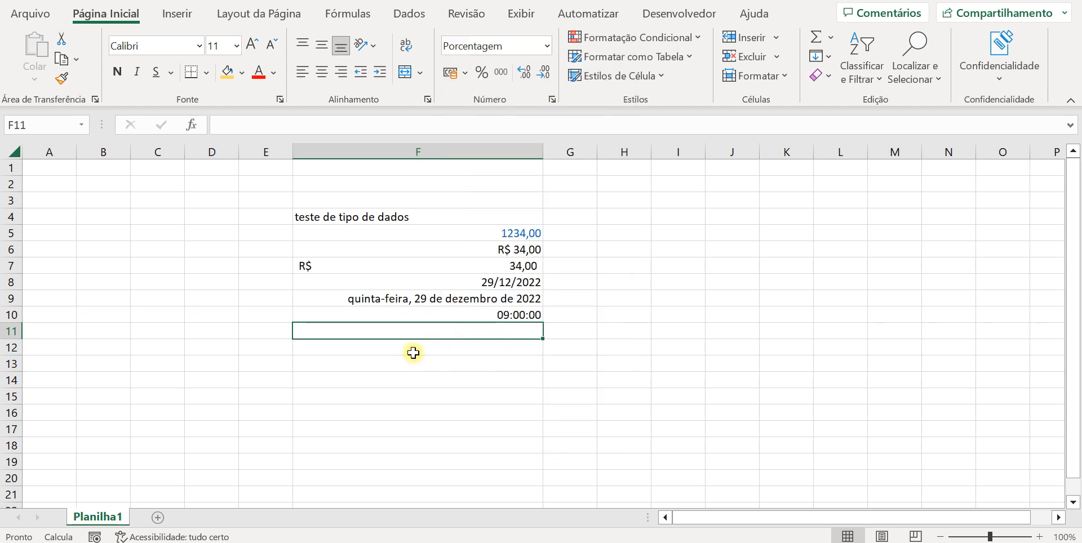
type("34")
key("Return")
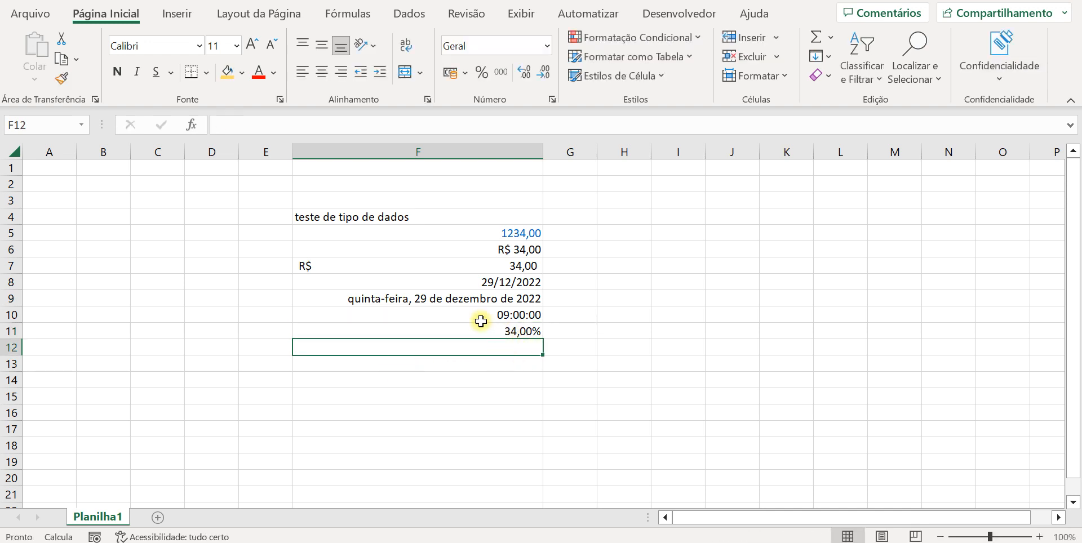
Apply the Fração format to cell F12, enter 0,75 and check the stored value
left_click(547, 46)
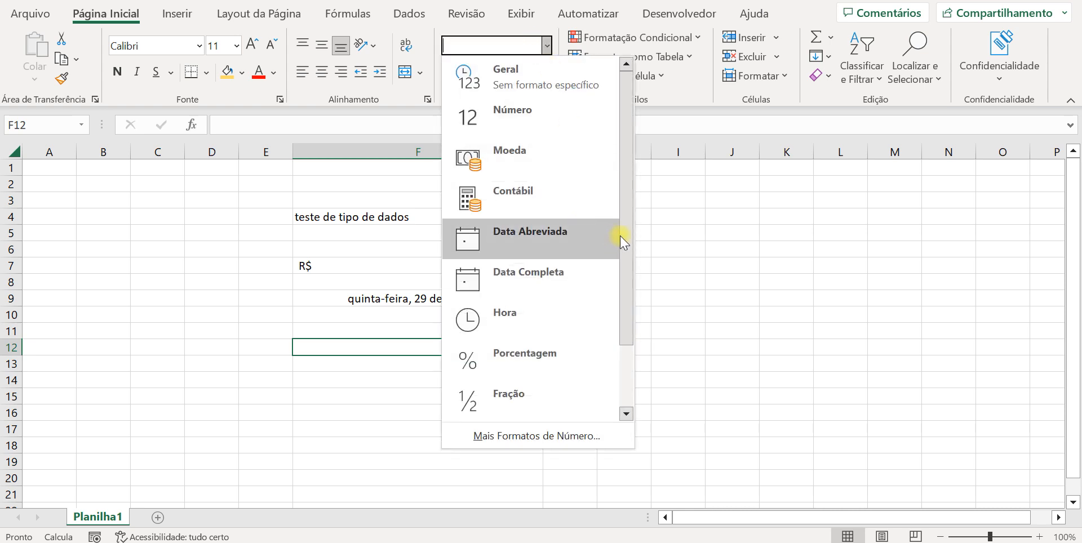
left_click_drag(629, 234, 633, 338)
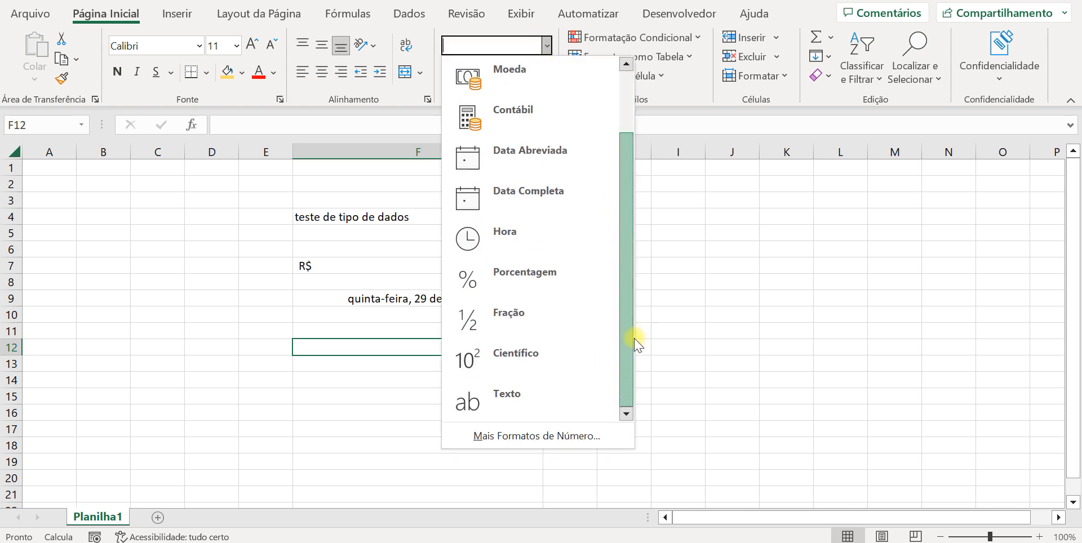
left_click(502, 318)
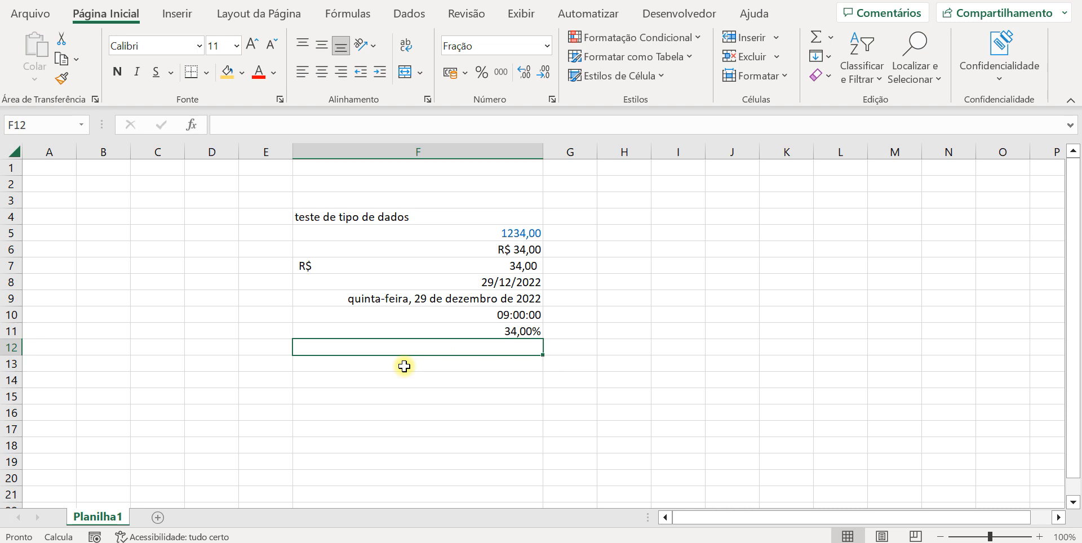
type("0")
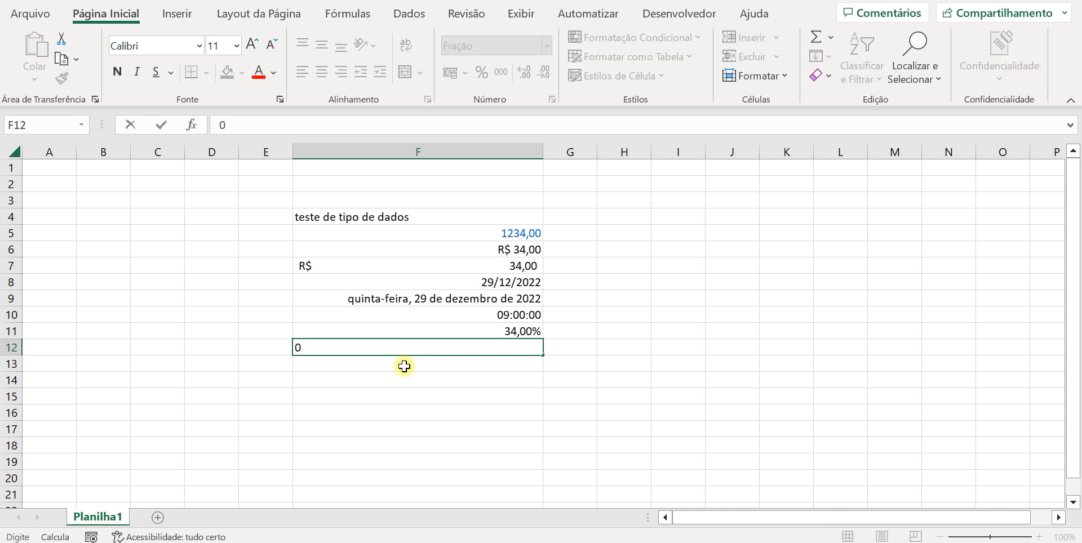
type(",75")
key("Return")
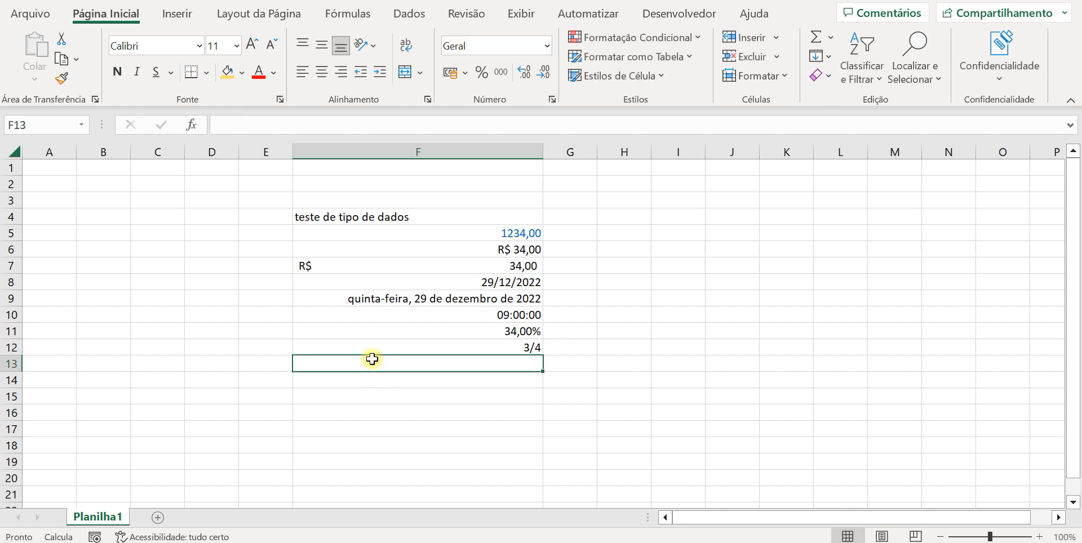
left_click(367, 348)
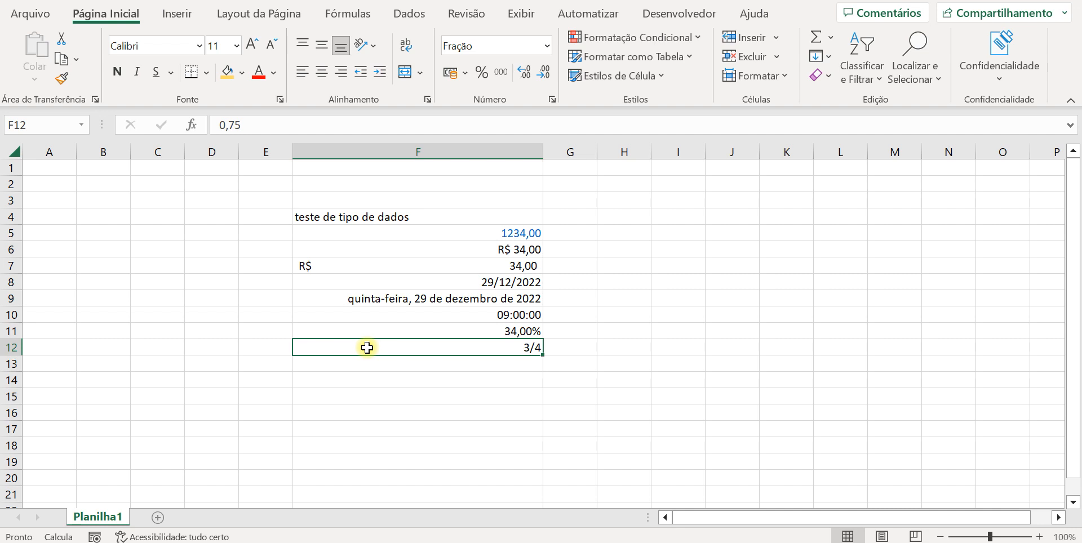
Apply the Científico format to cell F13 and enter 3,5
left_click(424, 364)
left_click(547, 46)
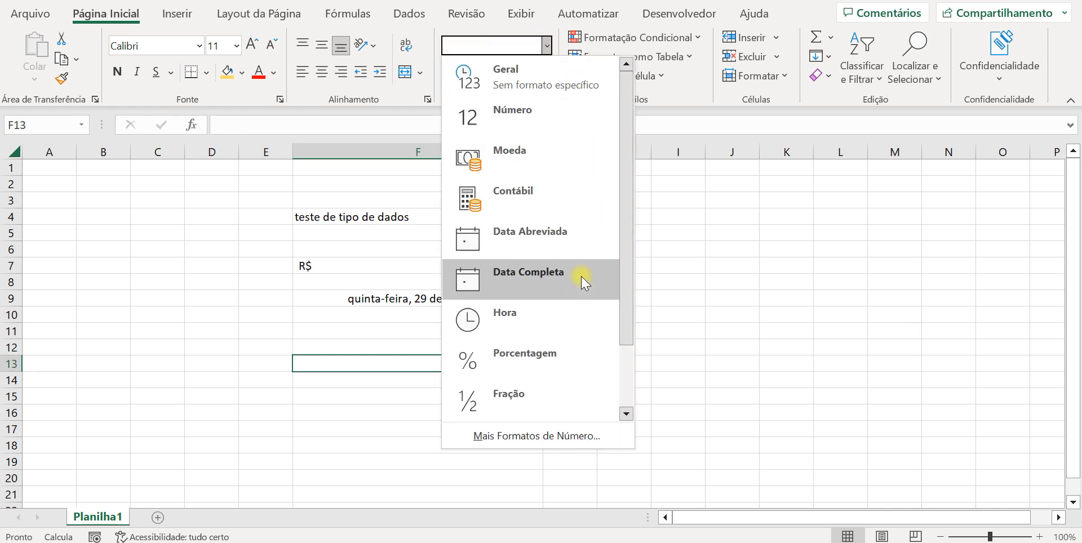
left_click(622, 218)
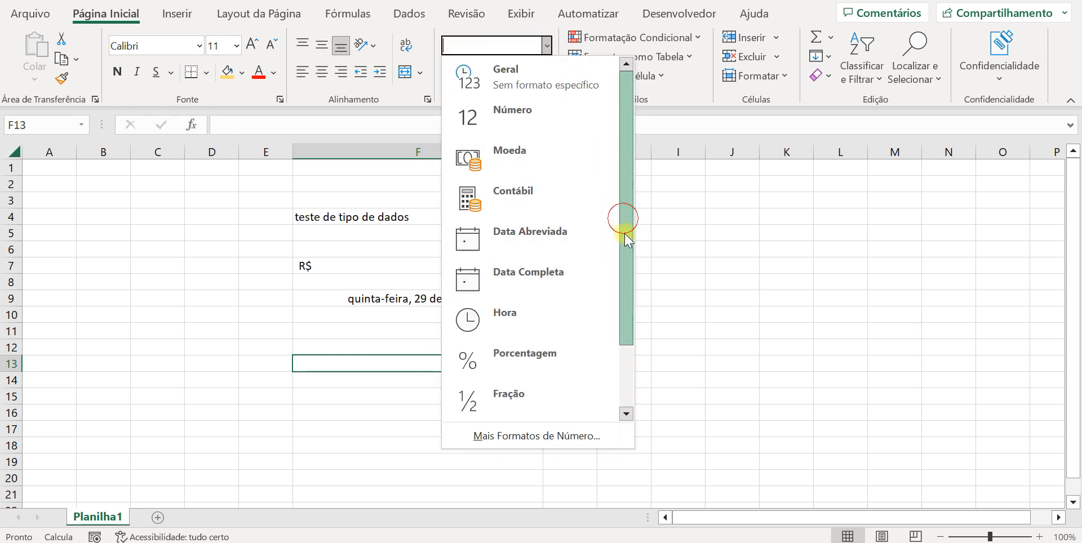
left_click_drag(628, 239, 628, 302)
left_click(522, 357)
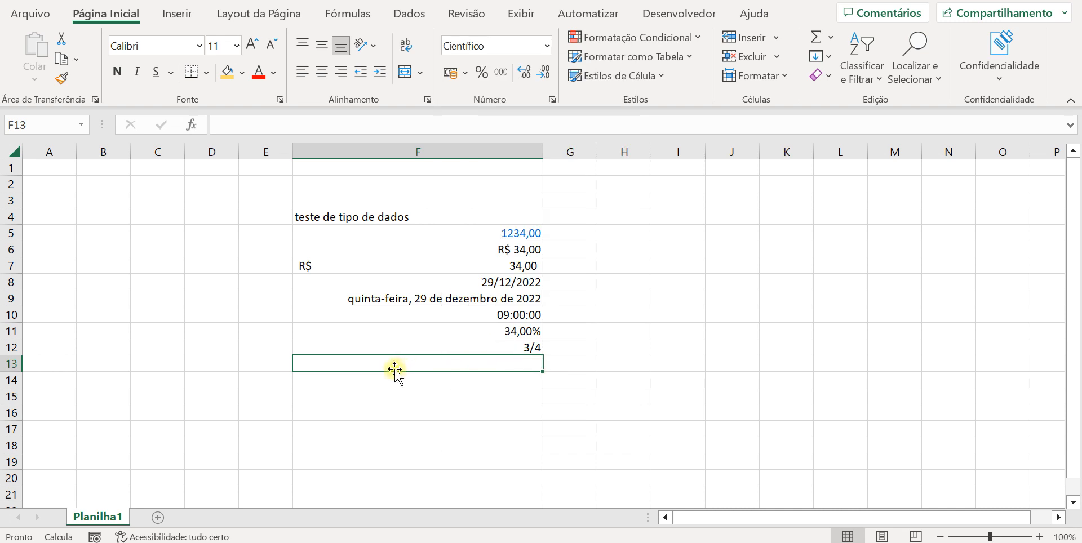
type("3,")
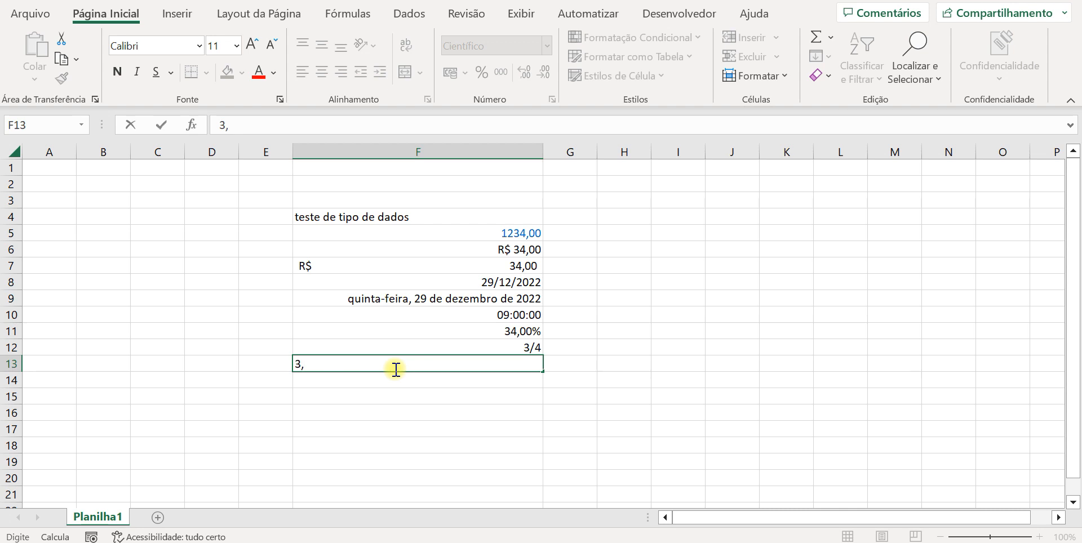
type("5")
left_click(395, 392)
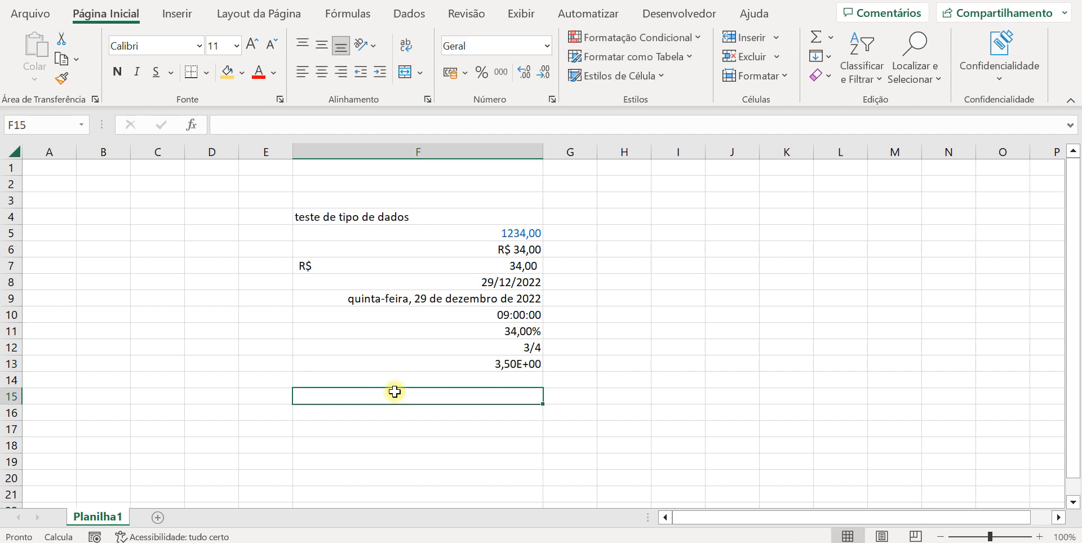
Replace the value in cell F13 with 0,00025 and check how the scientific format displays it
left_click(449, 361)
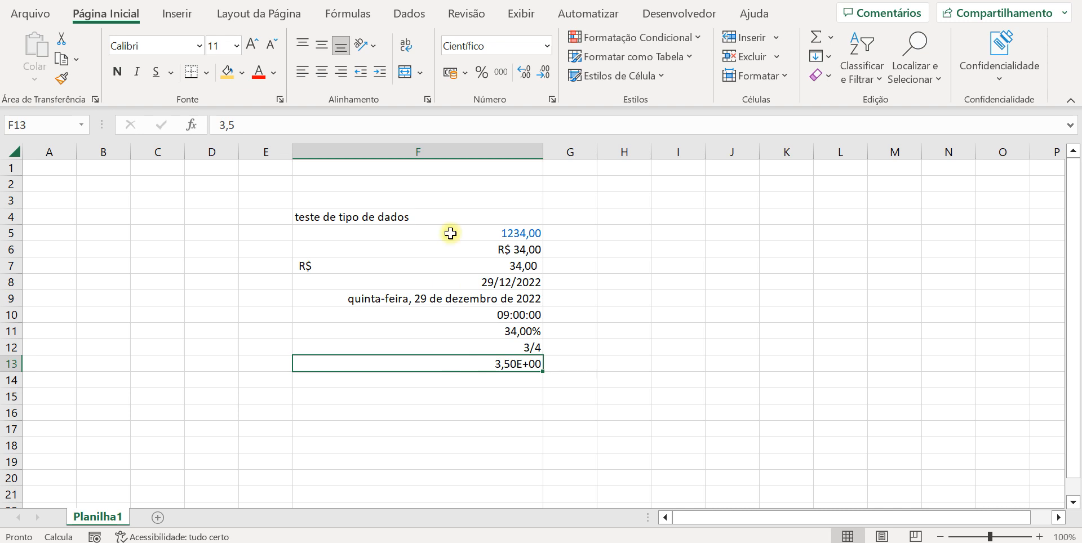
left_click(252, 126)
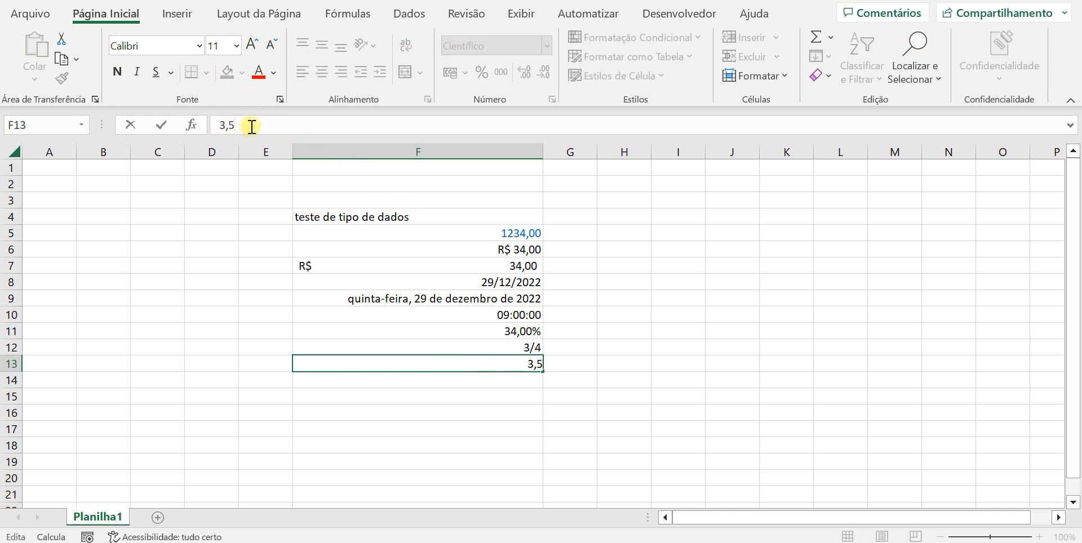
key("BackSpace")
key("BackSpace")
key("BackSpace")
type("0,")
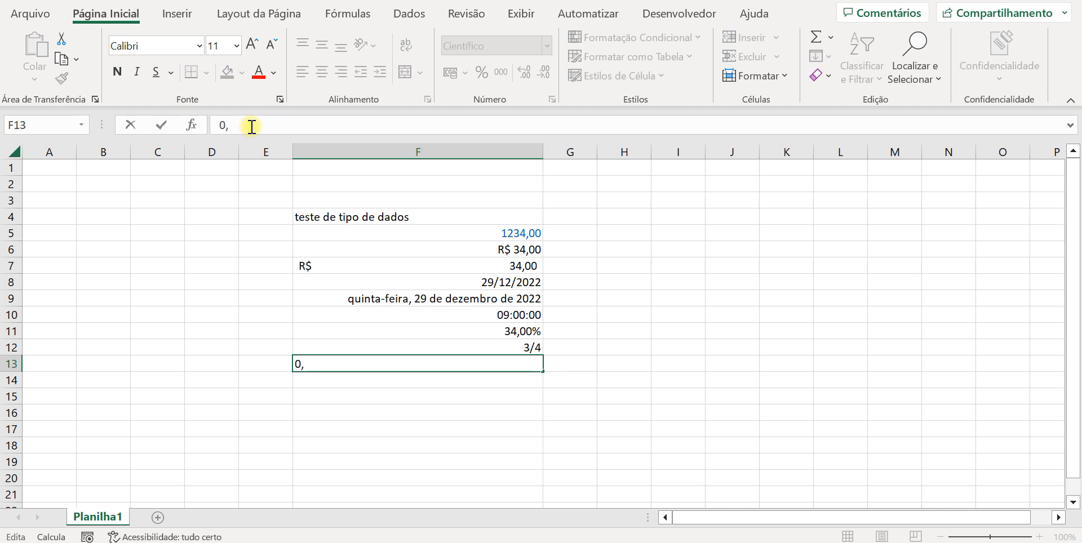
type("00025")
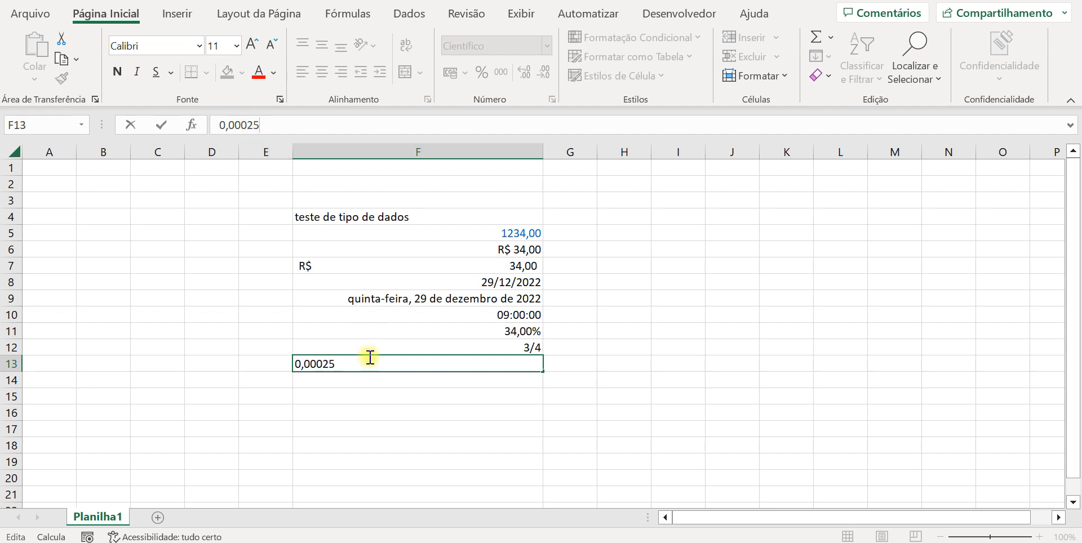
left_click(362, 379)
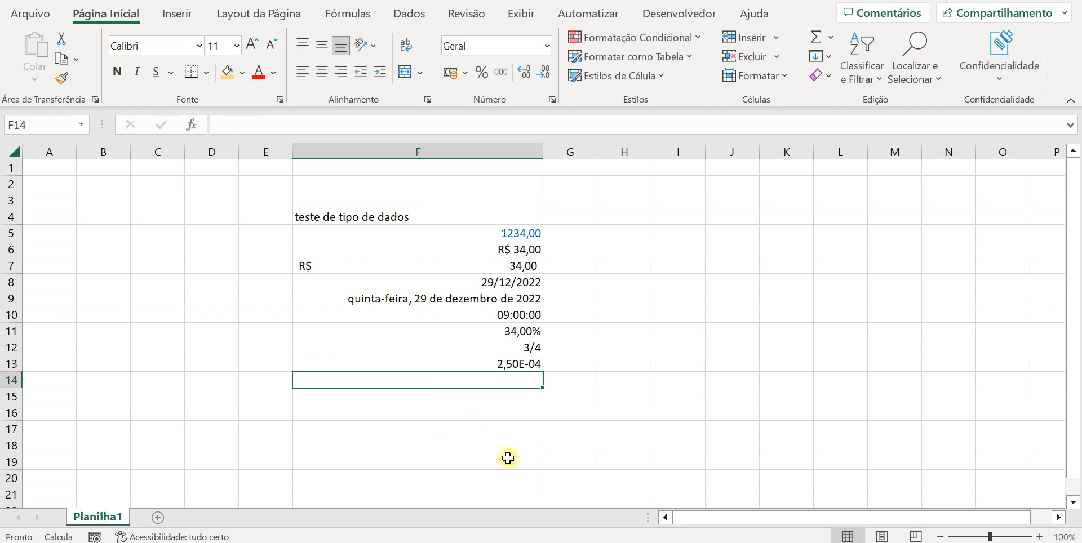
left_click(416, 363)
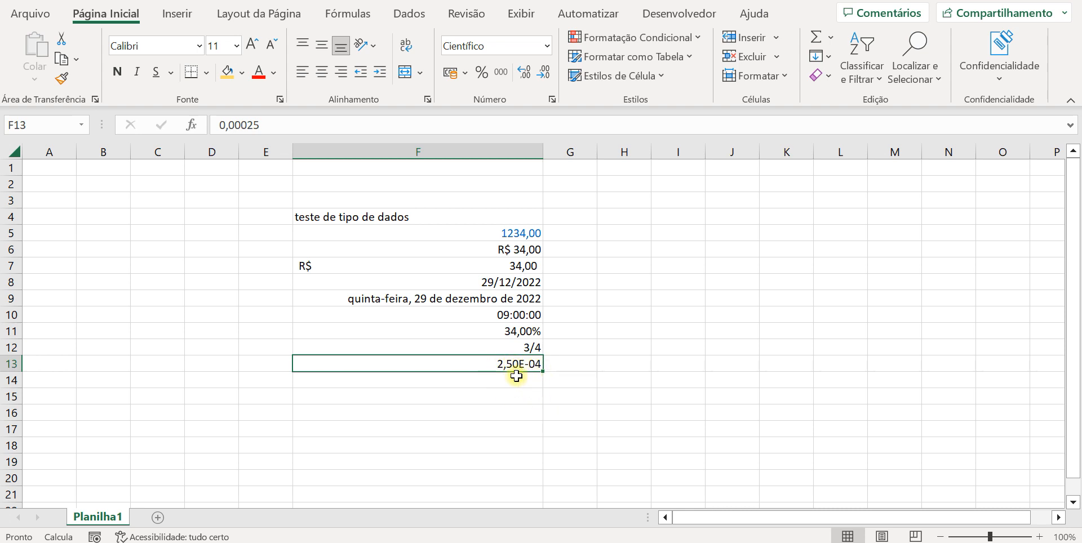
Apply the Texto format to cell F14 and enter "teste de tipos de dados 123 *()_&"
left_click(450, 385)
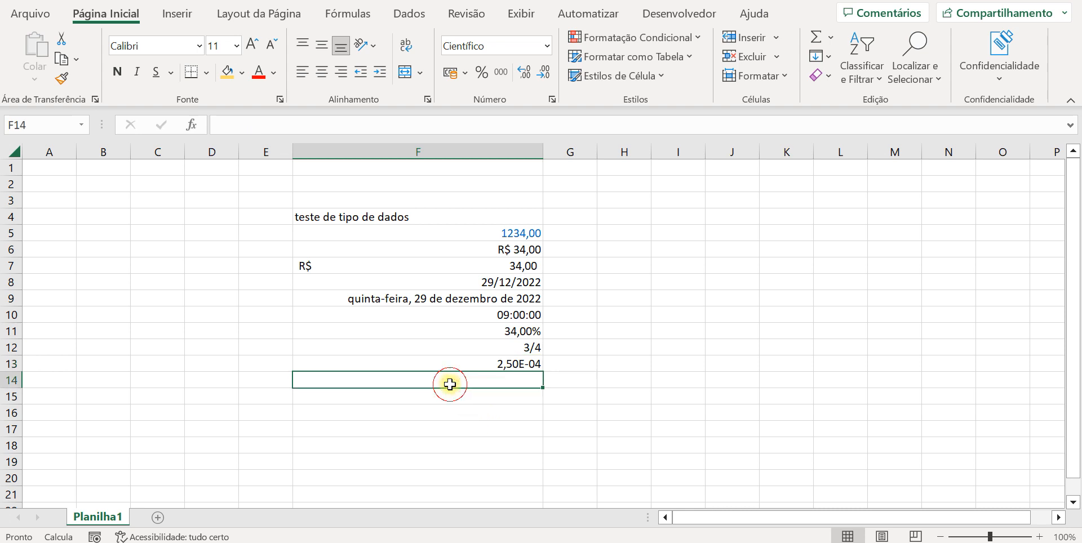
left_click(547, 45)
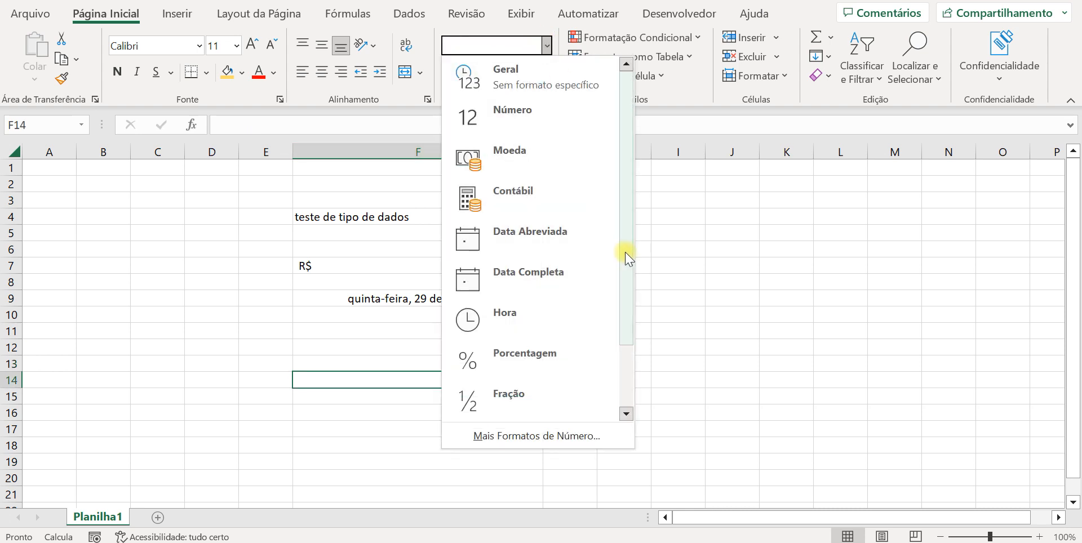
left_click_drag(624, 254, 632, 345)
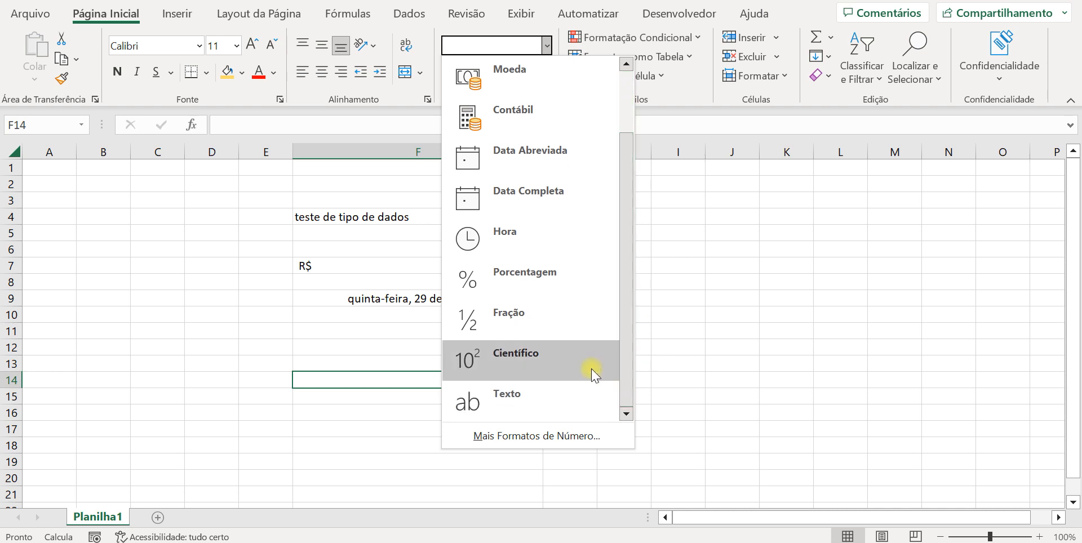
left_click(511, 407)
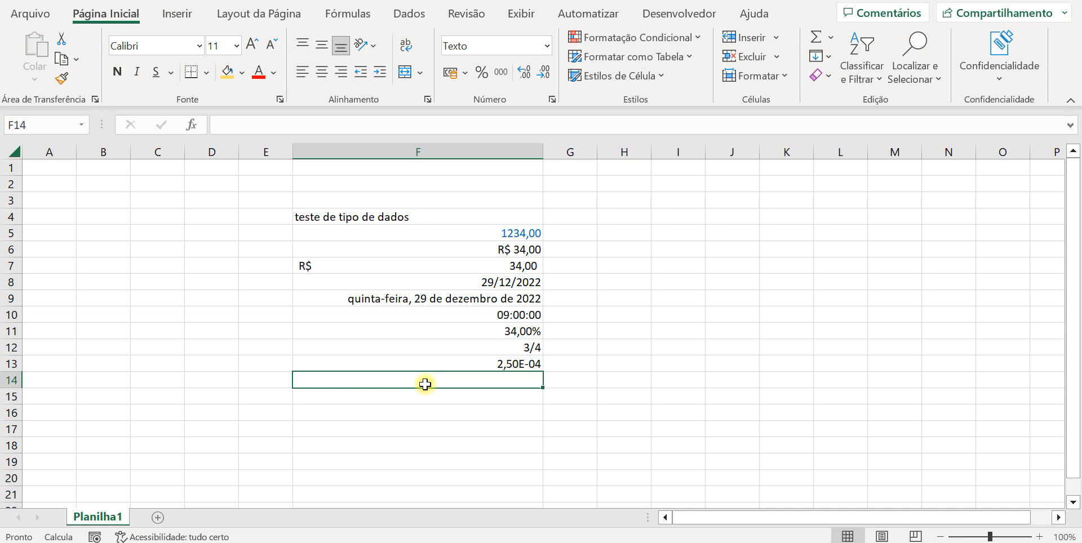
type("teste")
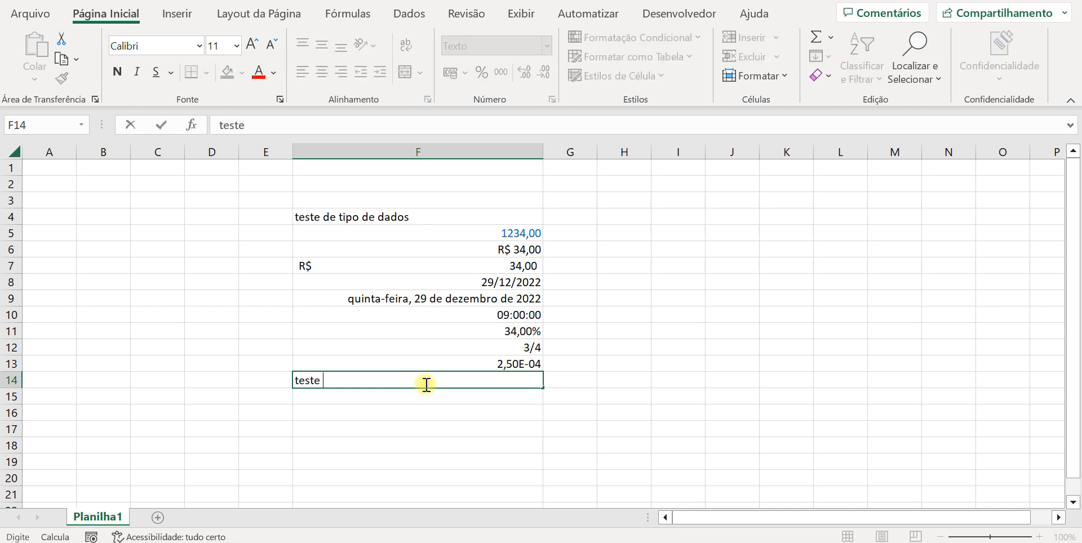
type(" de tipos de dado")
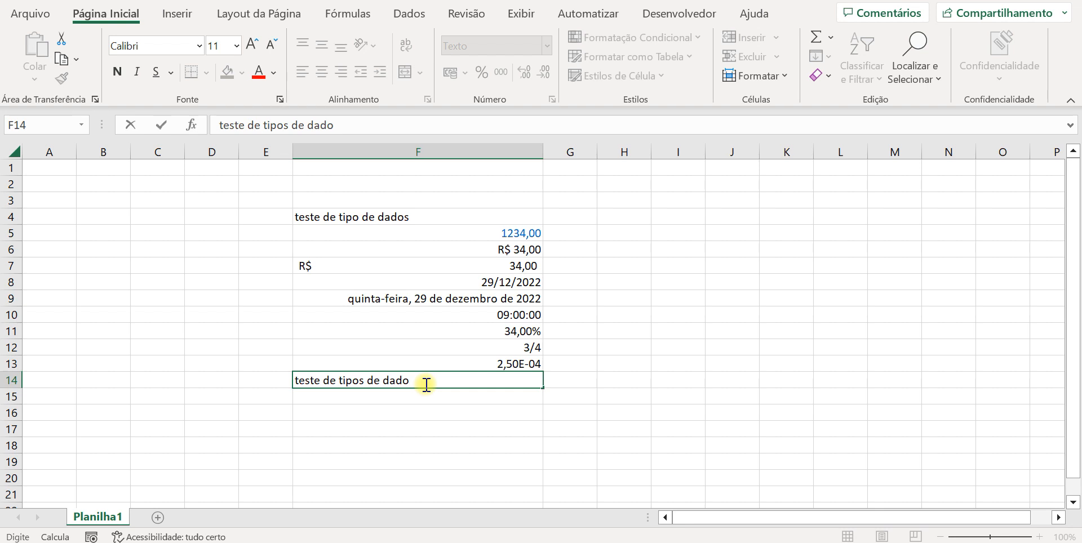
type("s 123 *()_&")
key("Return")
left_click(393, 381)
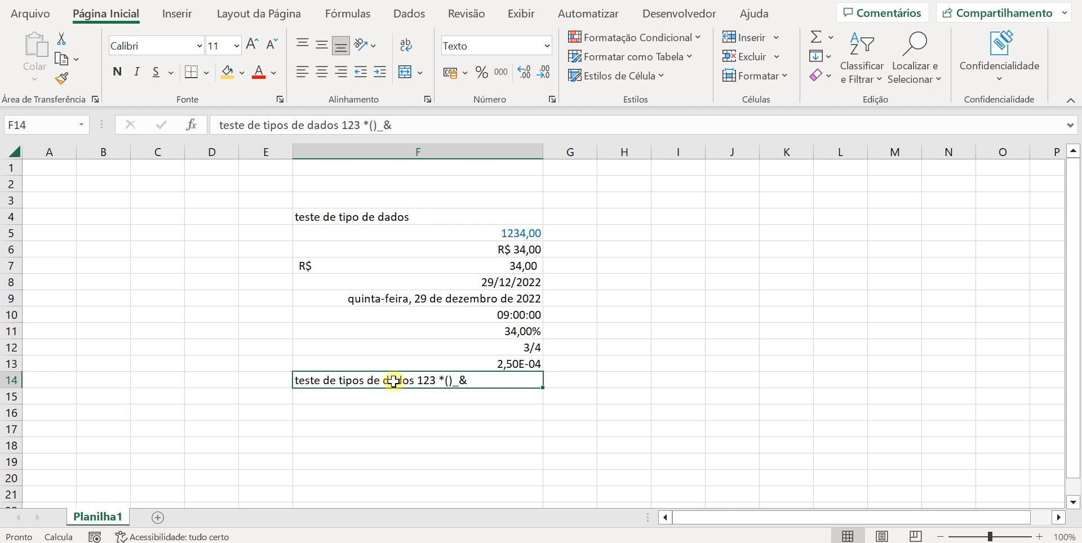
Select the entire worksheet, and separately the whole of row 3
left_click(10, 150)
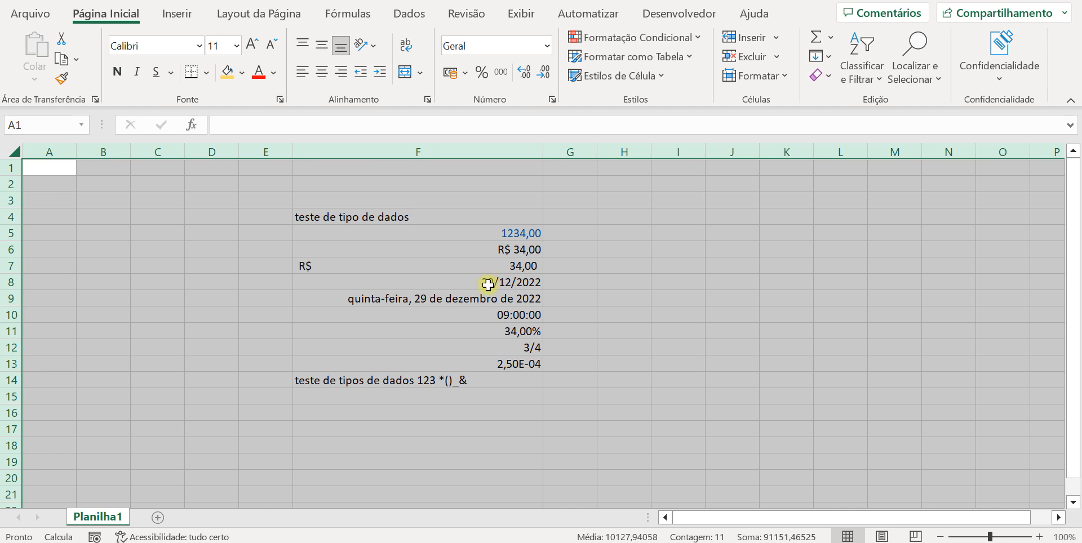
left_click(230, 297)
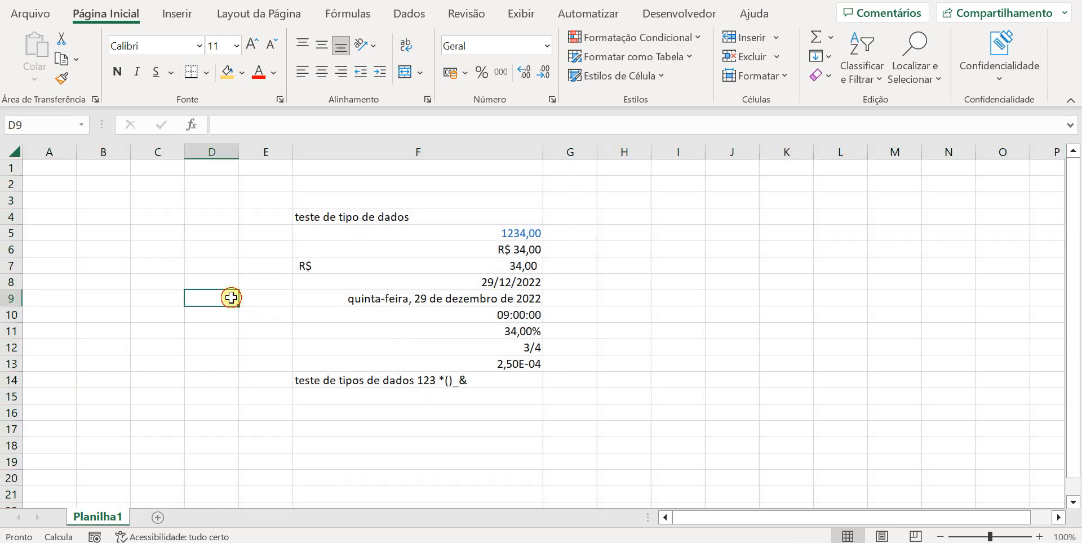
left_click(11, 199)
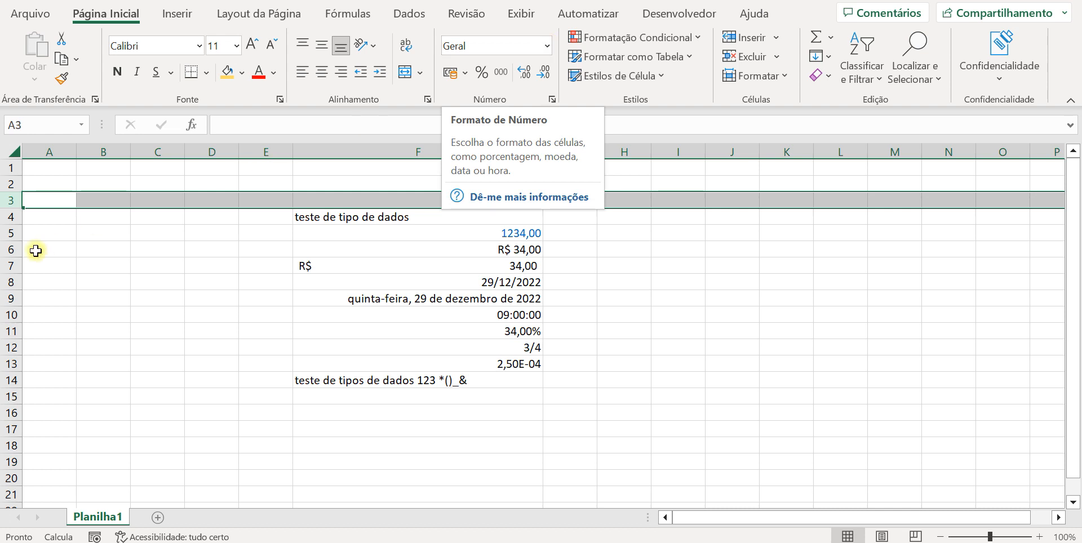
Apply the Porcentagem format to the entire column E
left_click(264, 152)
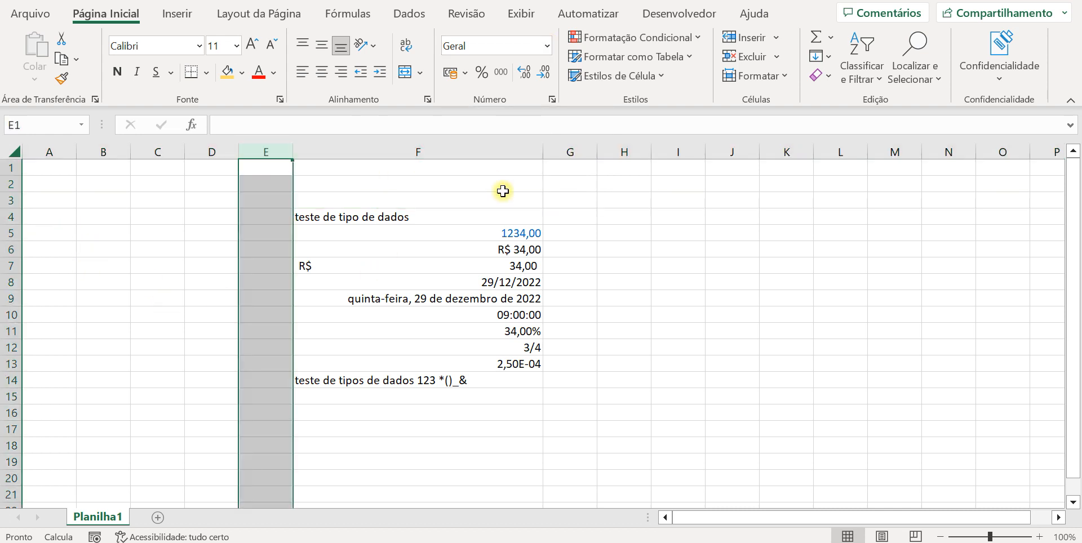
left_click(547, 45)
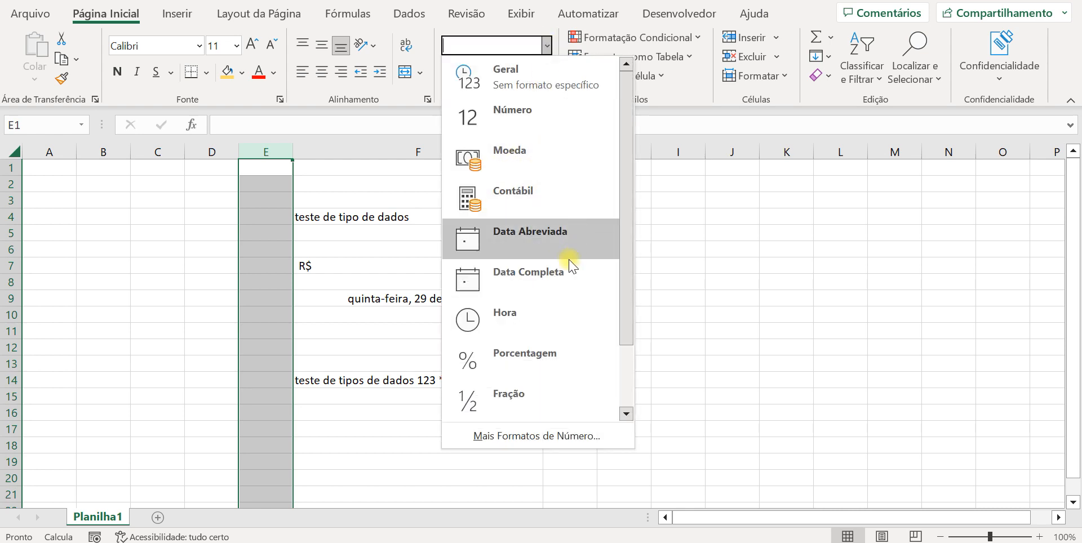
left_click(532, 356)
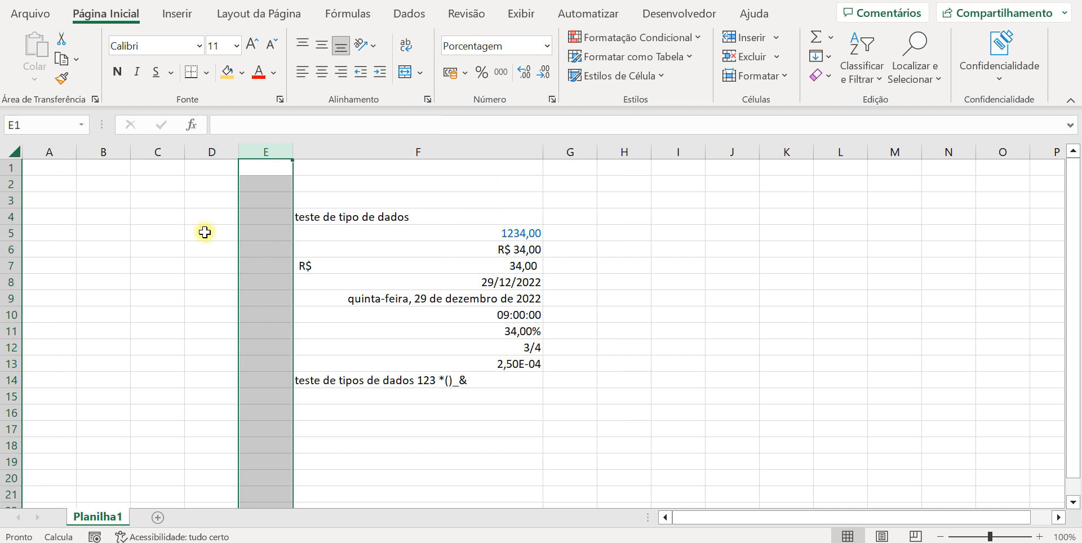
left_click(193, 300)
Check the number format of the individual cells in column E, from E1 down to E9
left_click(265, 167)
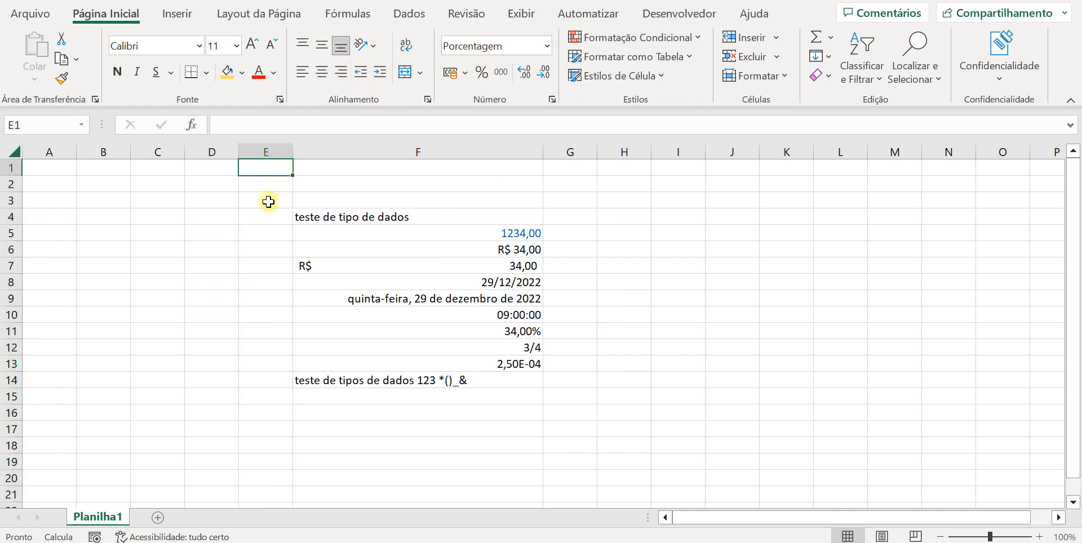
left_click(265, 190)
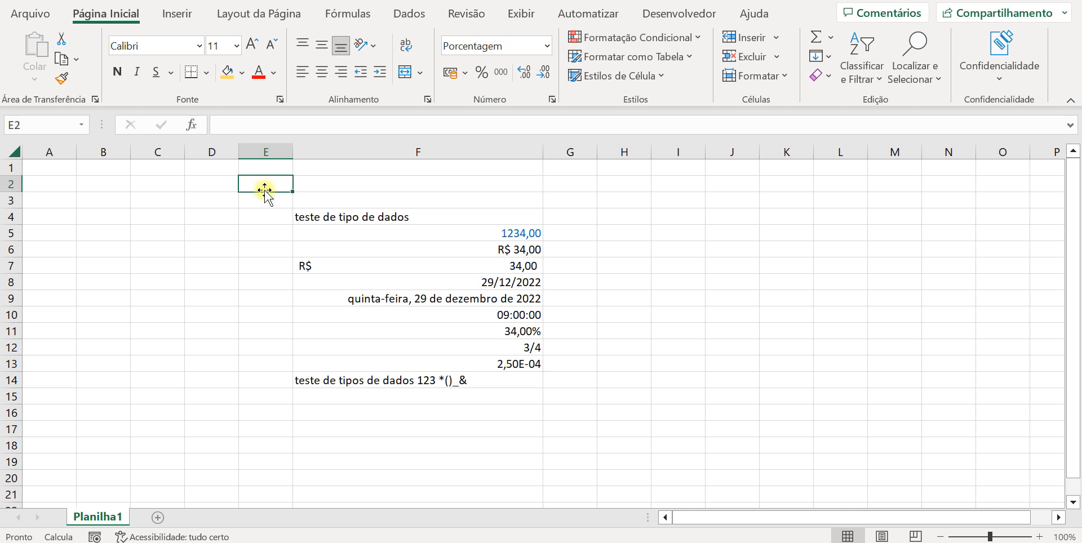
key("Down")
key("Down")
key("Down")
key("Down")
key("Down")
key("Down")
key("Down")
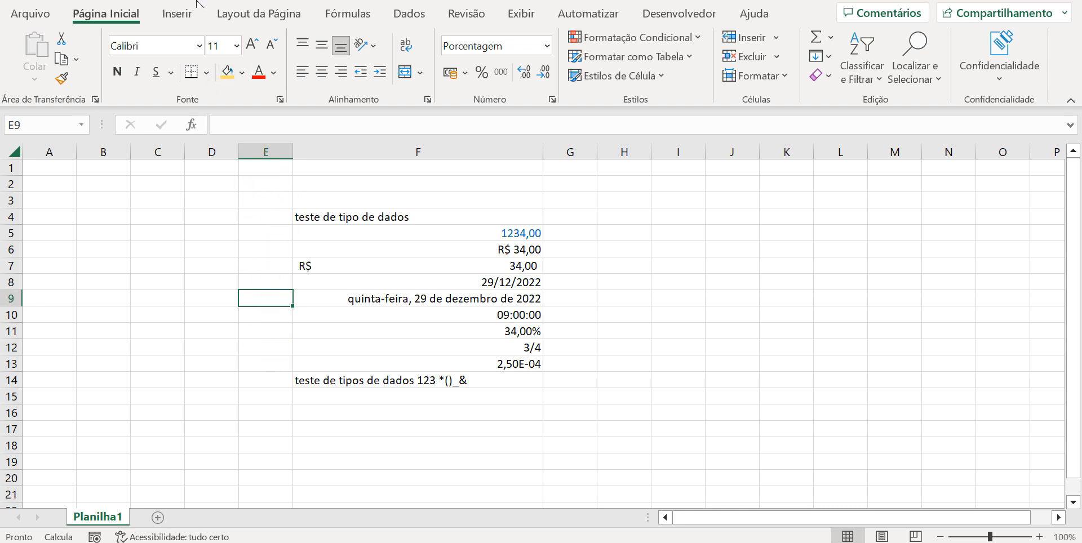
Clear all test values from column F and check the format remaining in cells F9 and F2
left_click(265, 152)
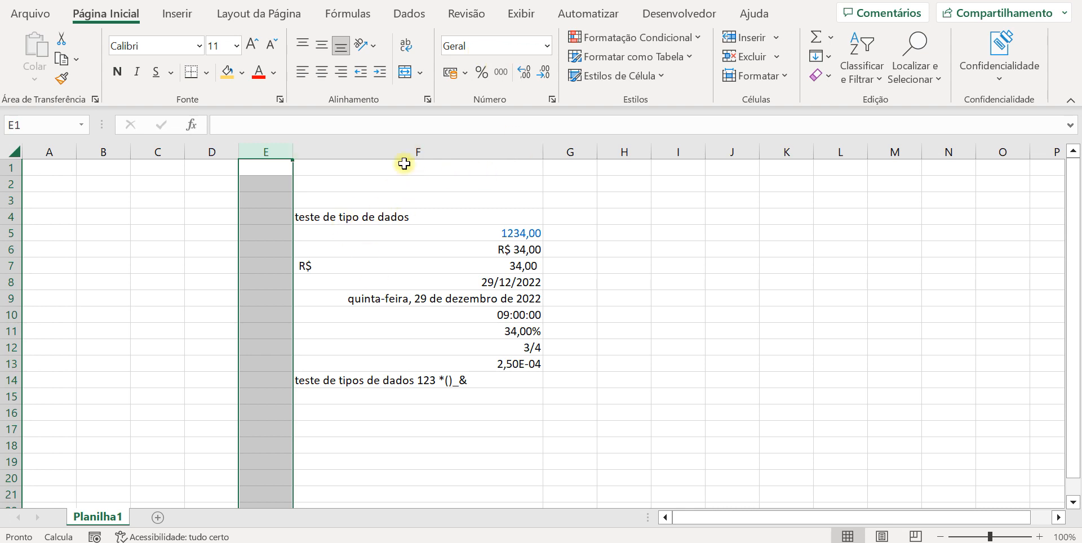
left_click(388, 148)
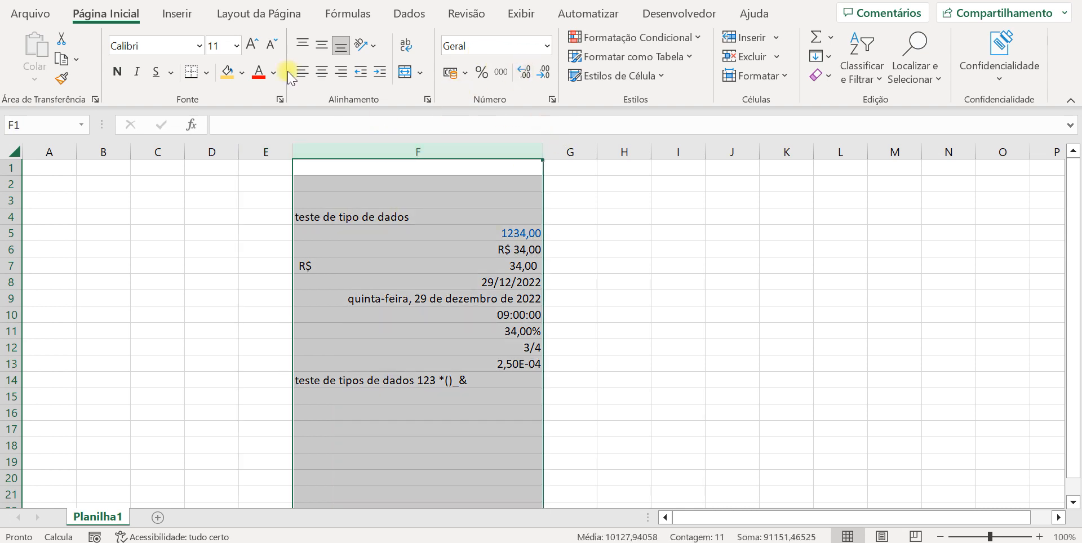
key("Delete")
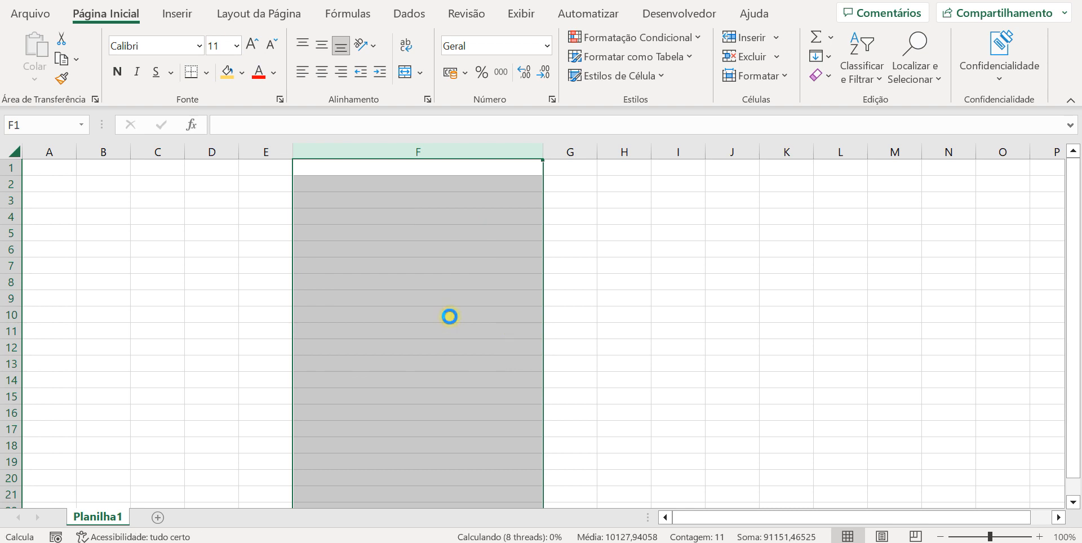
left_click(447, 300)
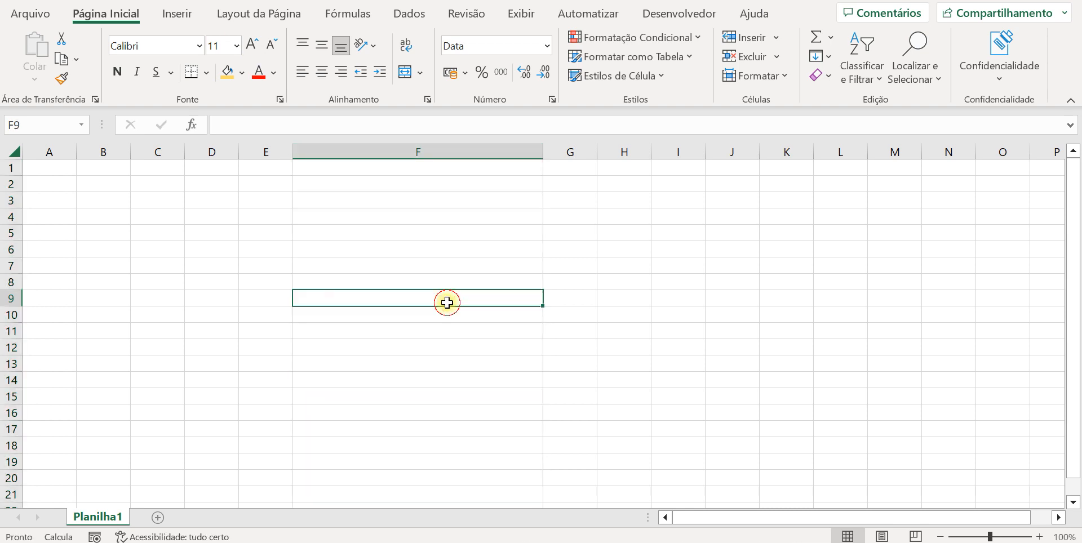
left_click(432, 185)
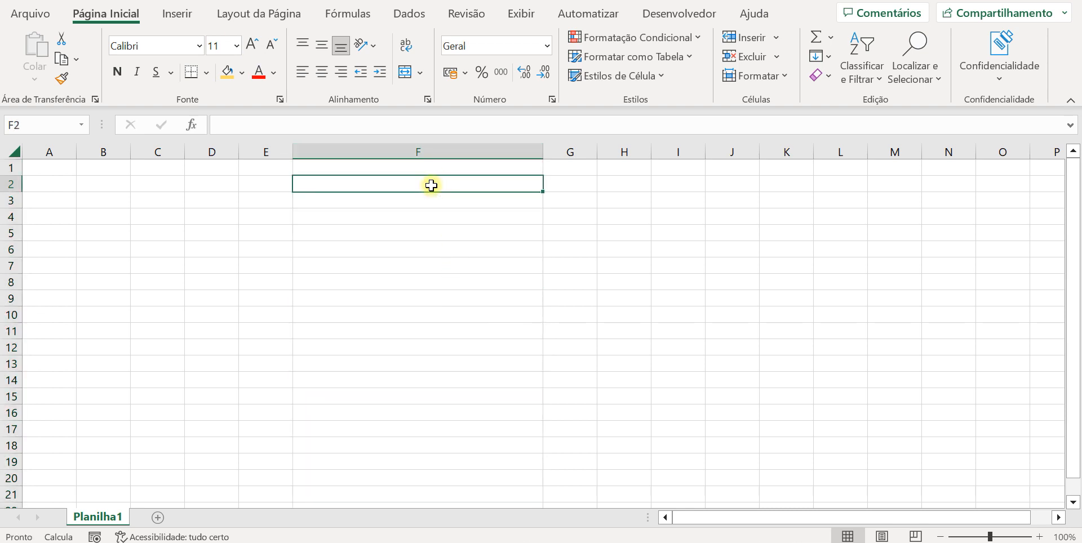
Delete the entire column F from the sheet
right_click(394, 150)
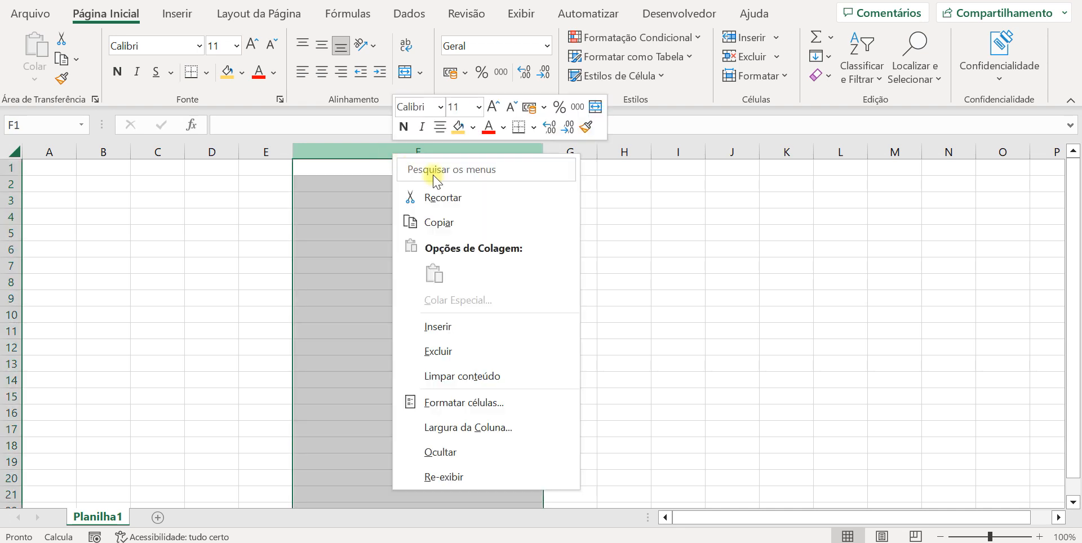
left_click(445, 352)
left_click(426, 316)
left_click(336, 231)
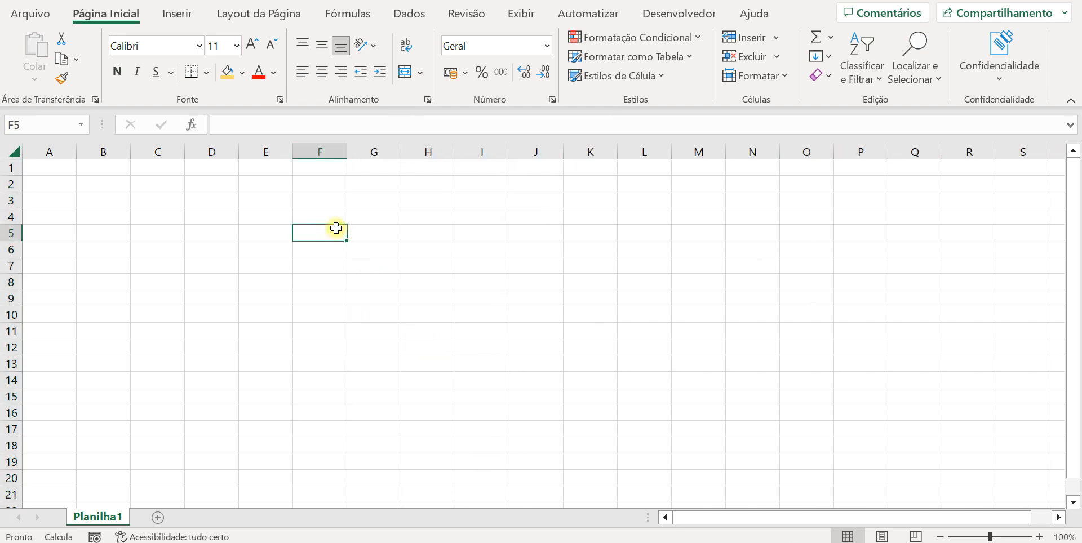
Apply the Moeda format to cell F6
left_click(333, 297)
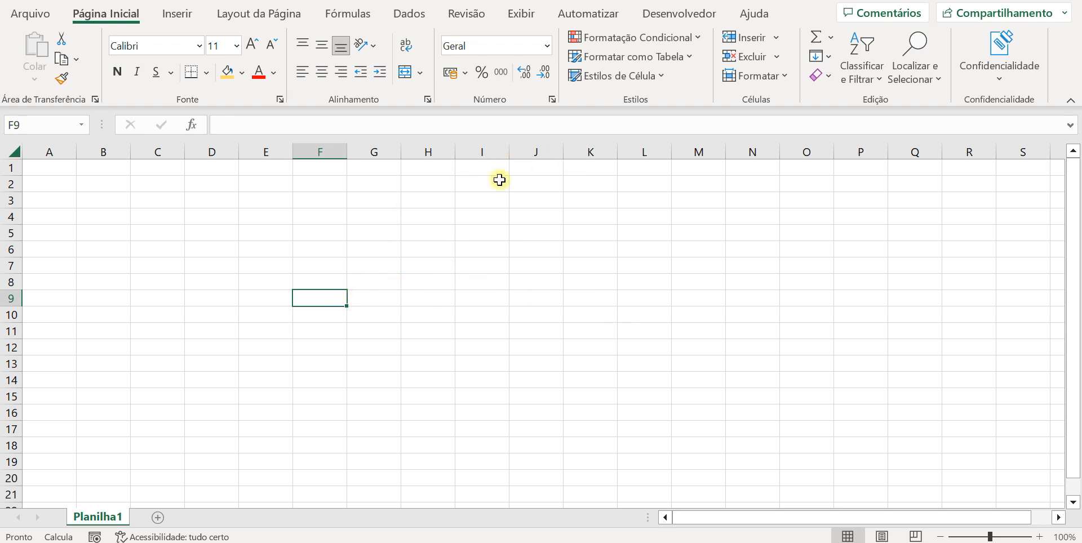
left_click(327, 249)
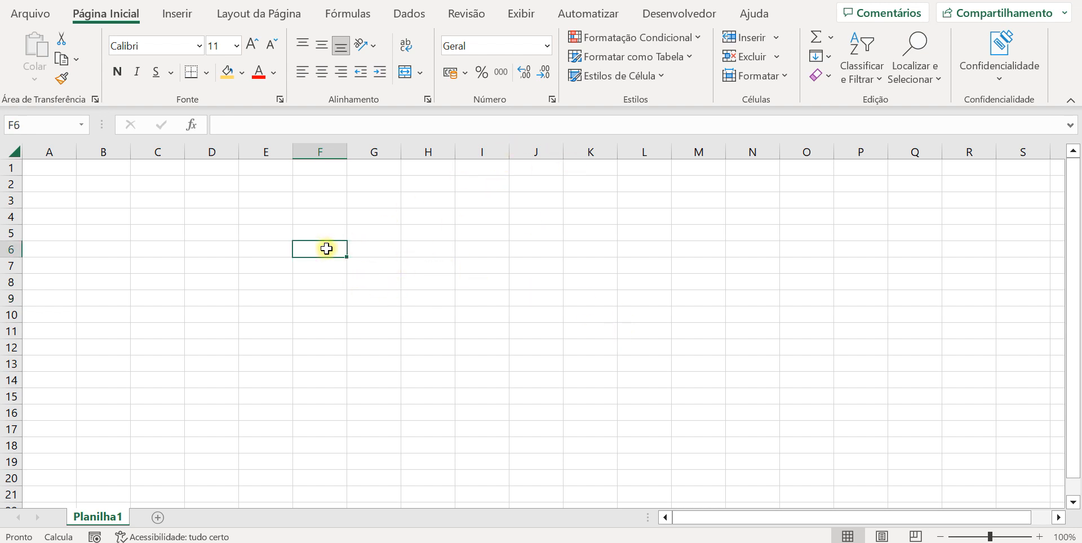
left_click(546, 46)
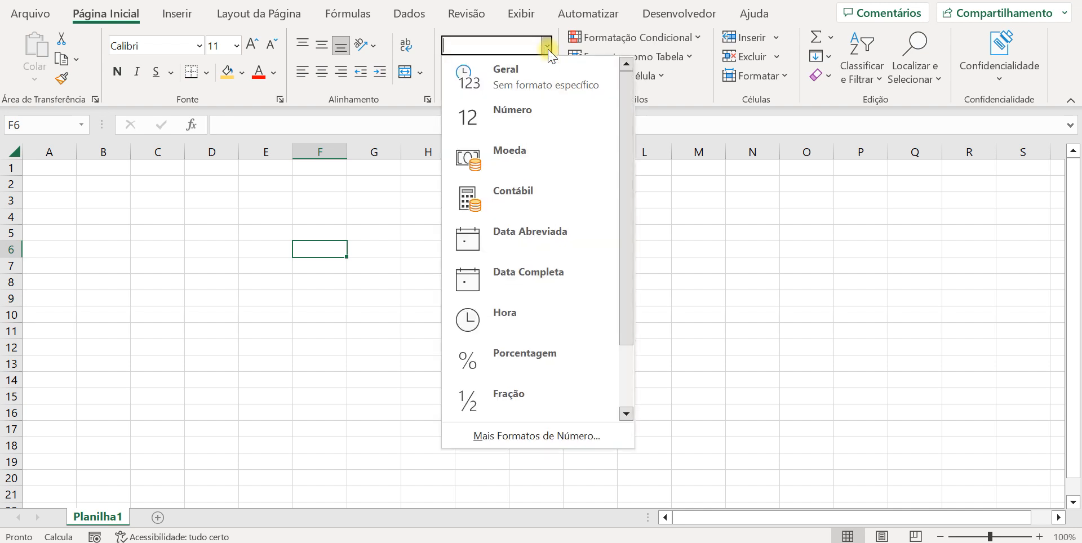
left_click(500, 158)
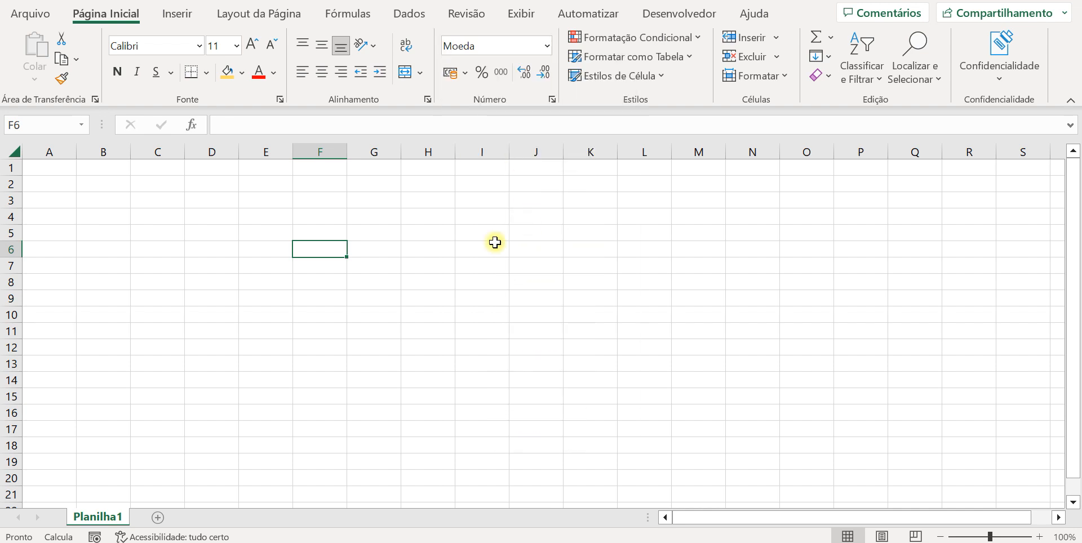
Compare the number formats of cells F7 and F6
left_click(362, 329)
left_click(333, 272)
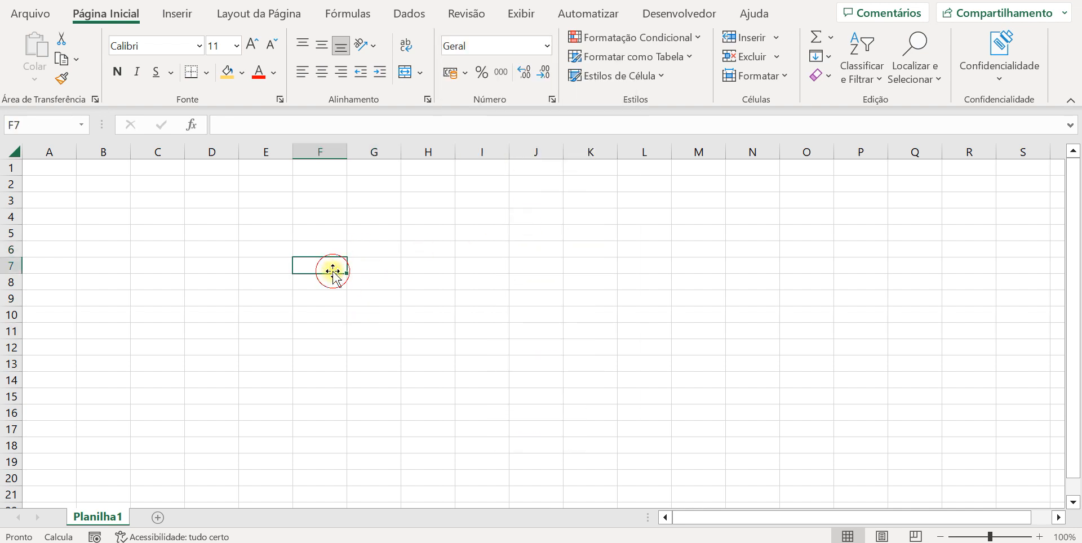
left_click(325, 247)
Open the Formatar Células settings for cell F5 and examine the options of the Porcentagem, Geral, Número, Moeda and Contábil categories
left_click(318, 232)
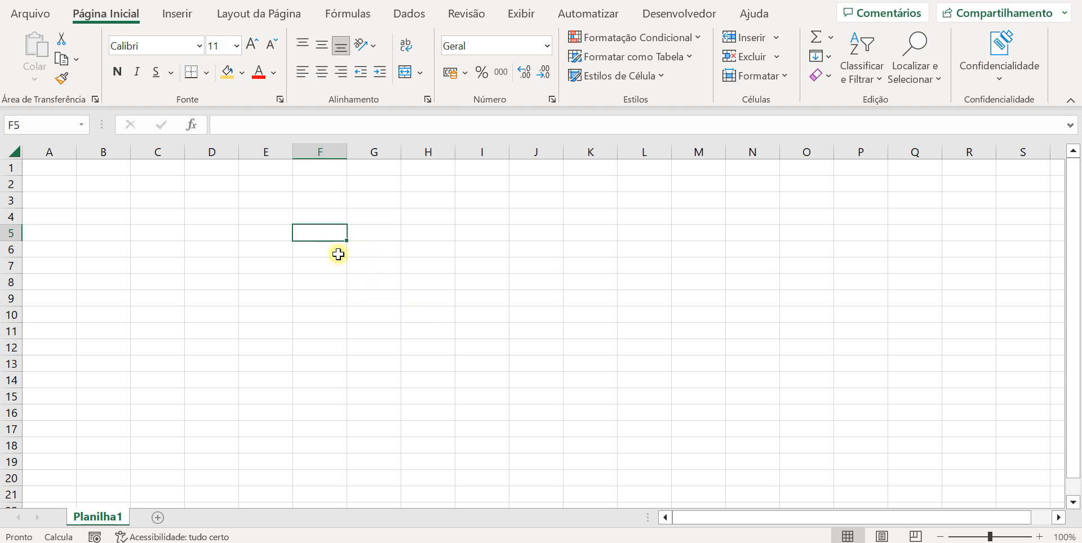
left_click(552, 100)
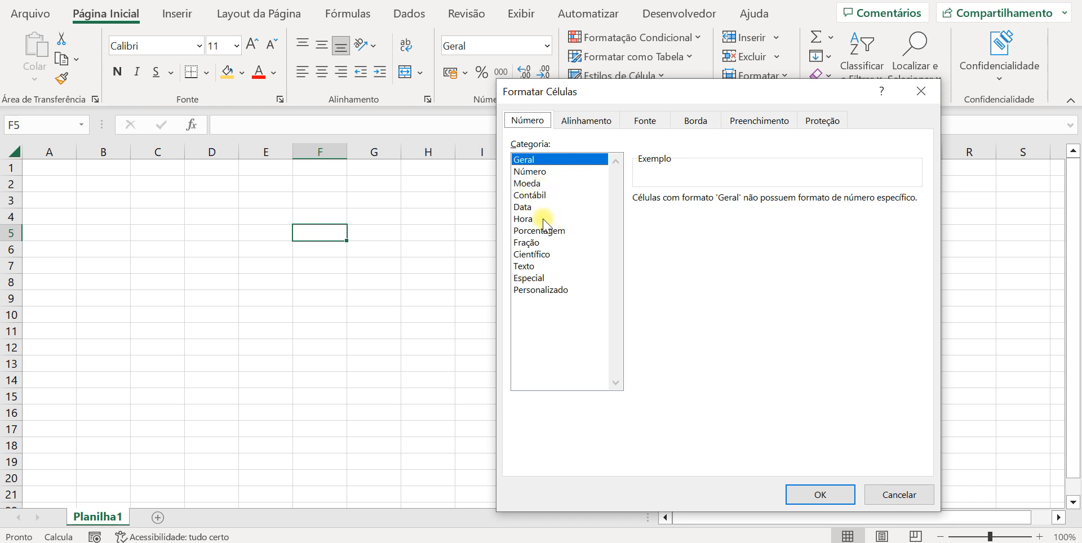
left_click(550, 231)
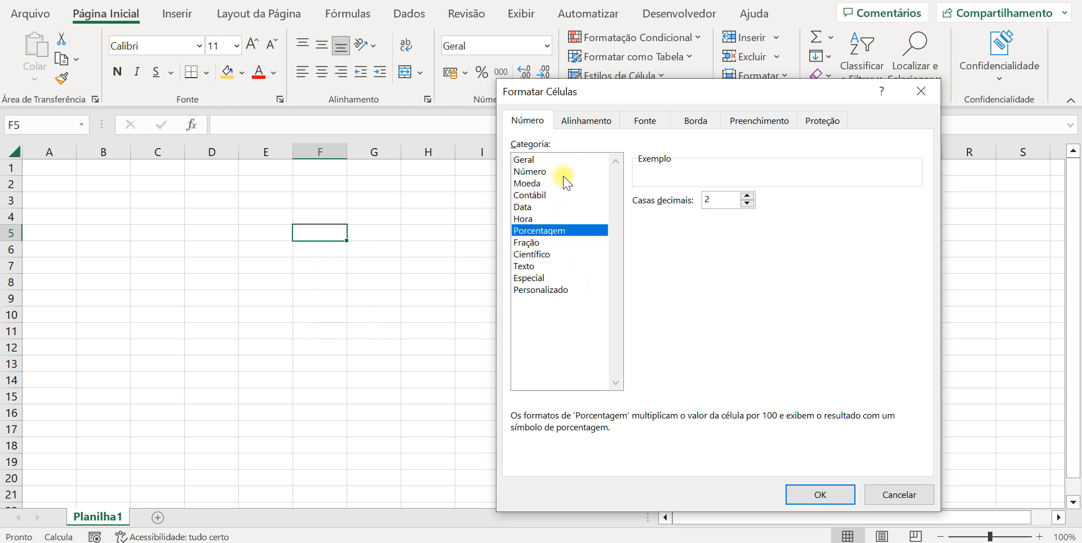
left_click(530, 161)
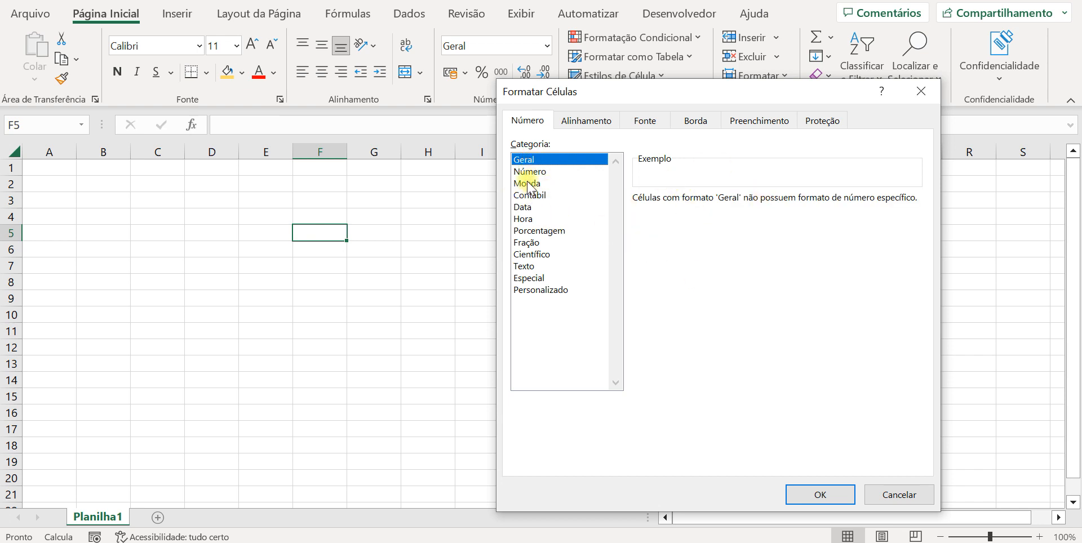
left_click(532, 172)
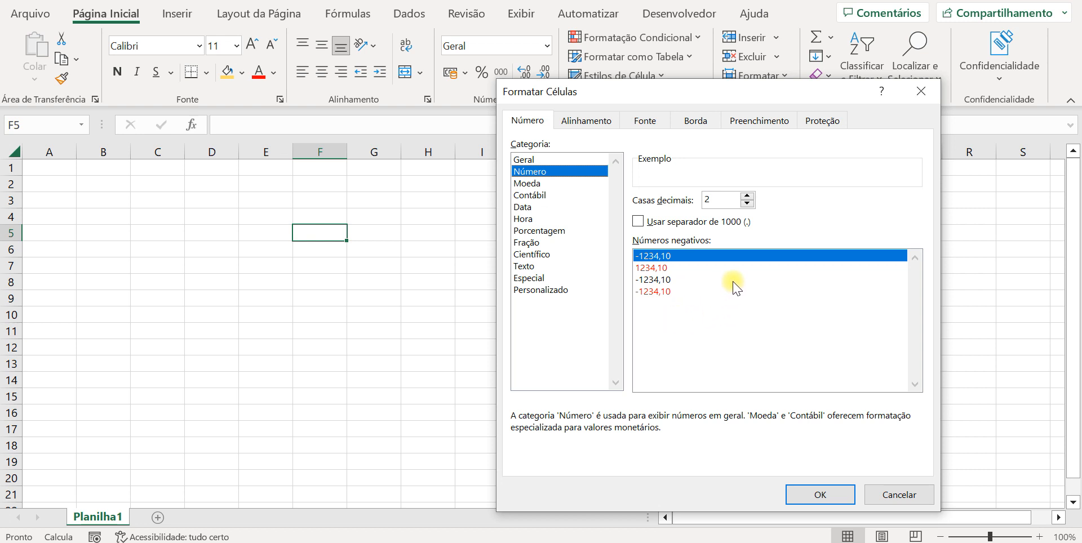
left_click(527, 185)
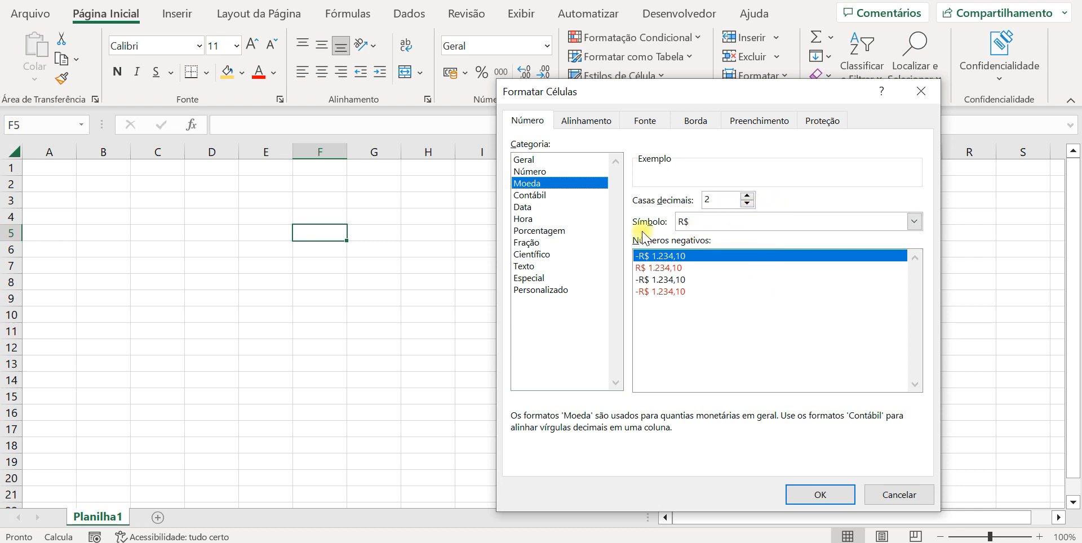
left_click(530, 198)
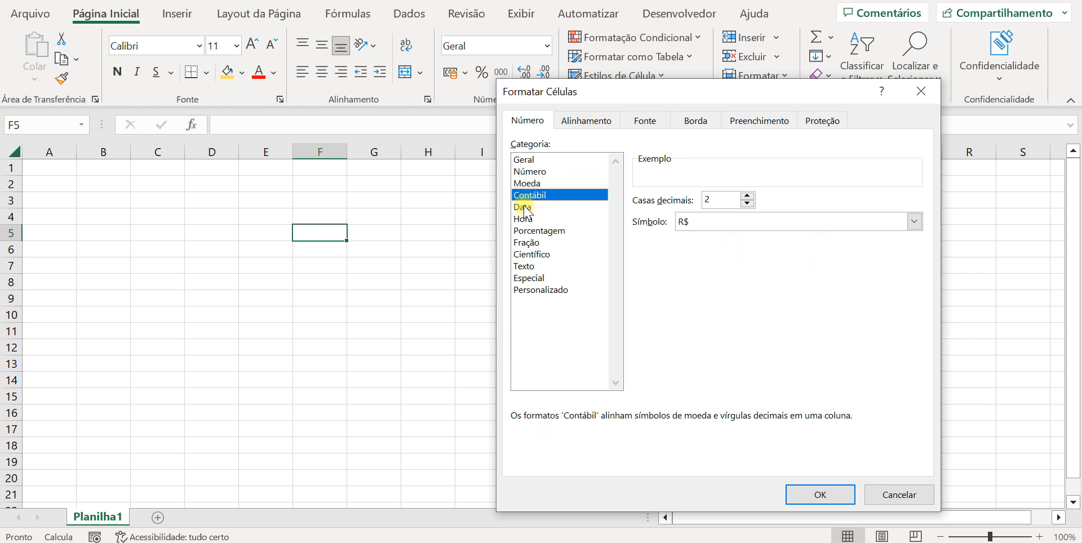
Examine the options of the Data, Hora, Porcentagem, Fração, Científico and Texto categories in the Formatar Células settings
left_click(526, 208)
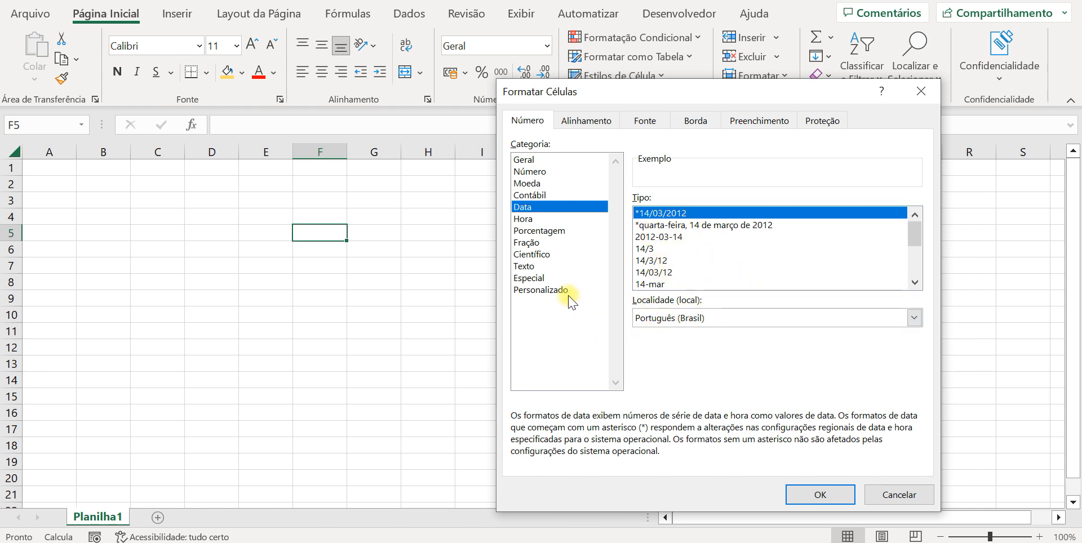
left_click(525, 221)
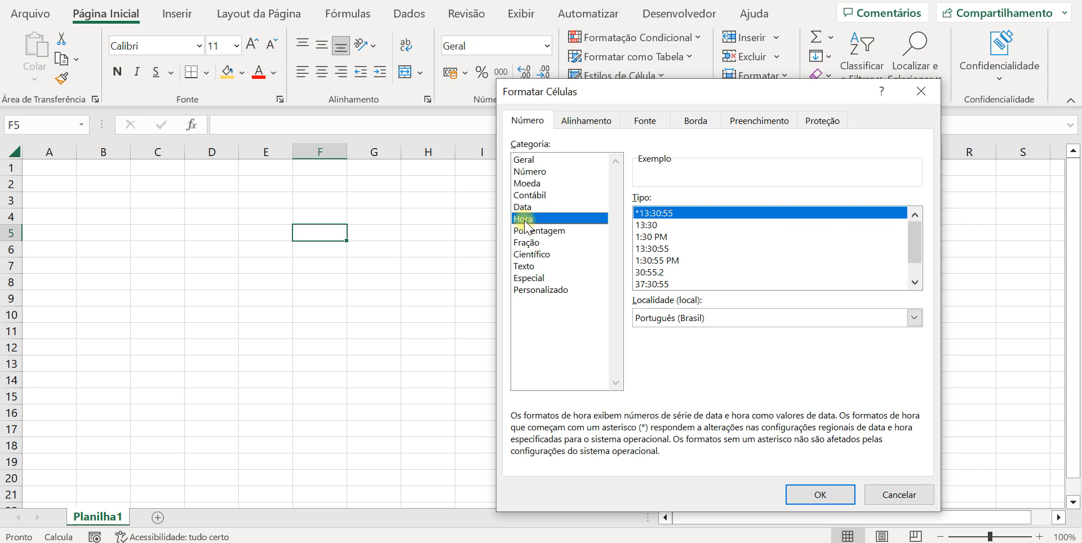
left_click(538, 230)
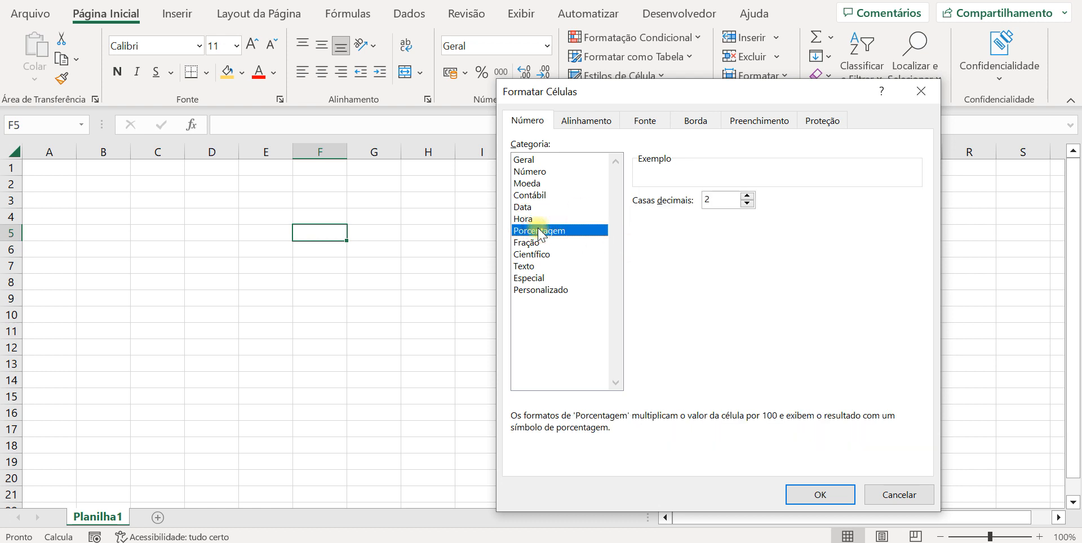
left_click(533, 243)
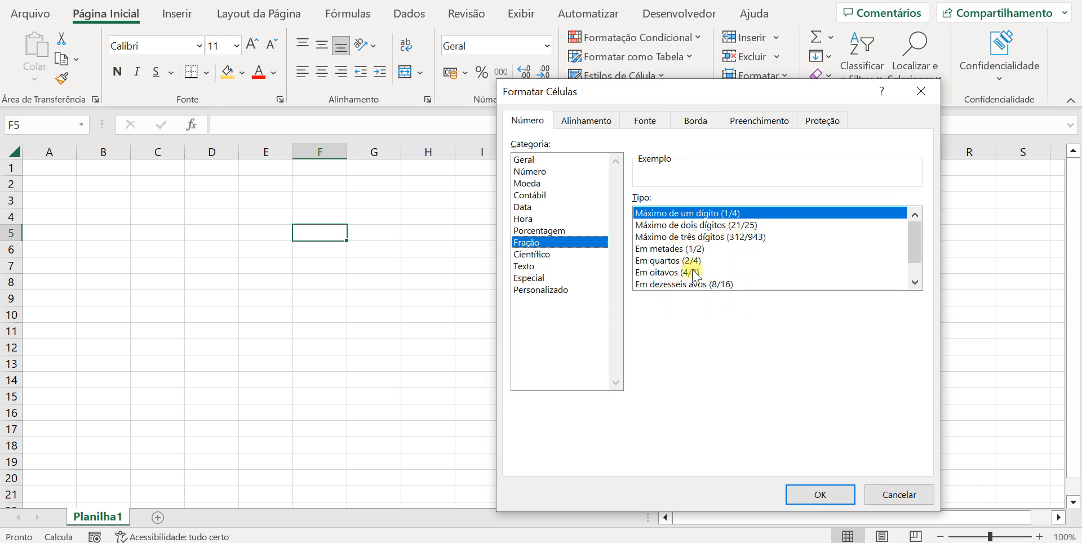
left_click(538, 255)
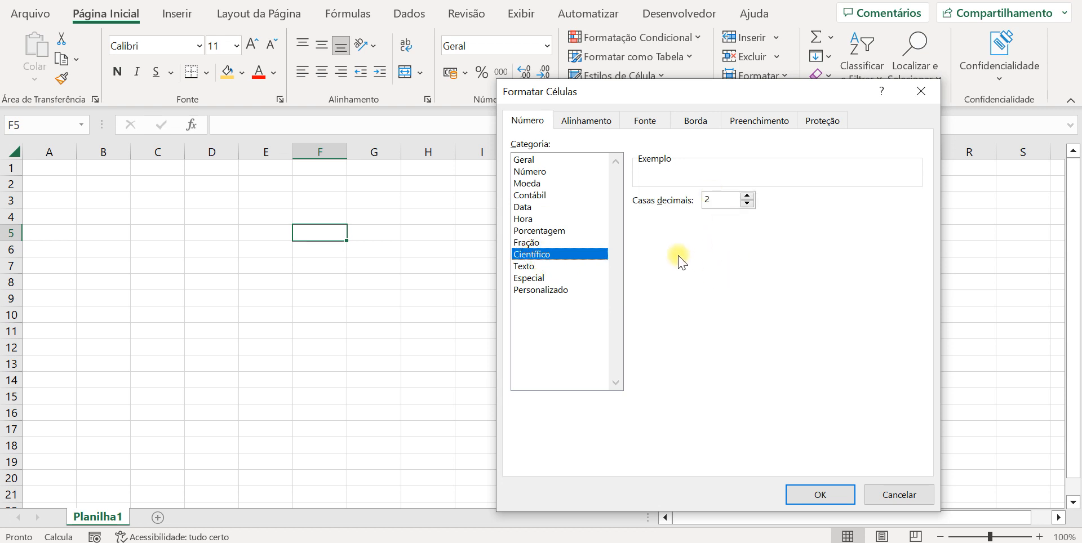
left_click(523, 266)
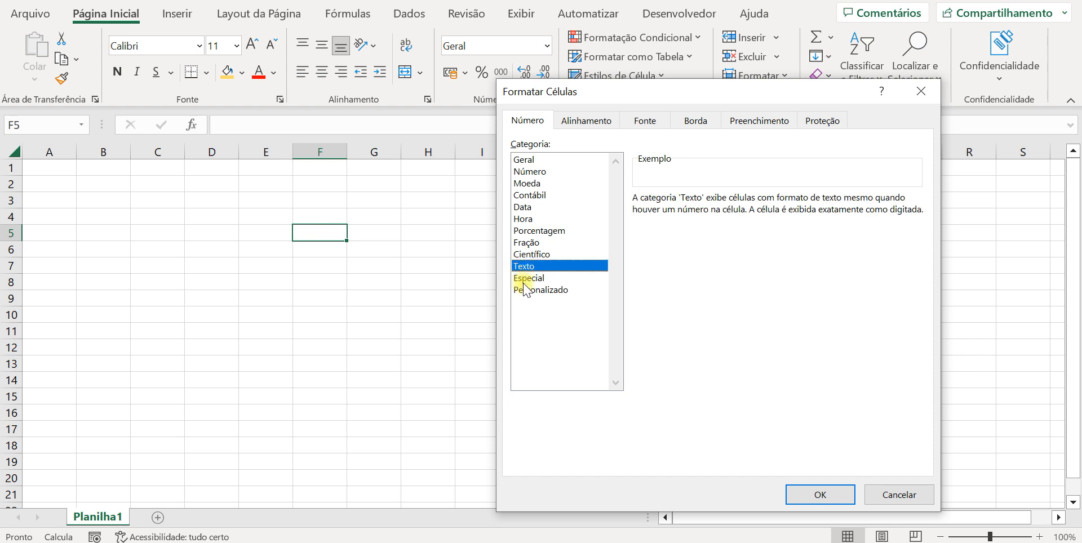
Review the Especial and Personalizado categories and apply the CEP format code 00000 to cell F5
left_click(536, 278)
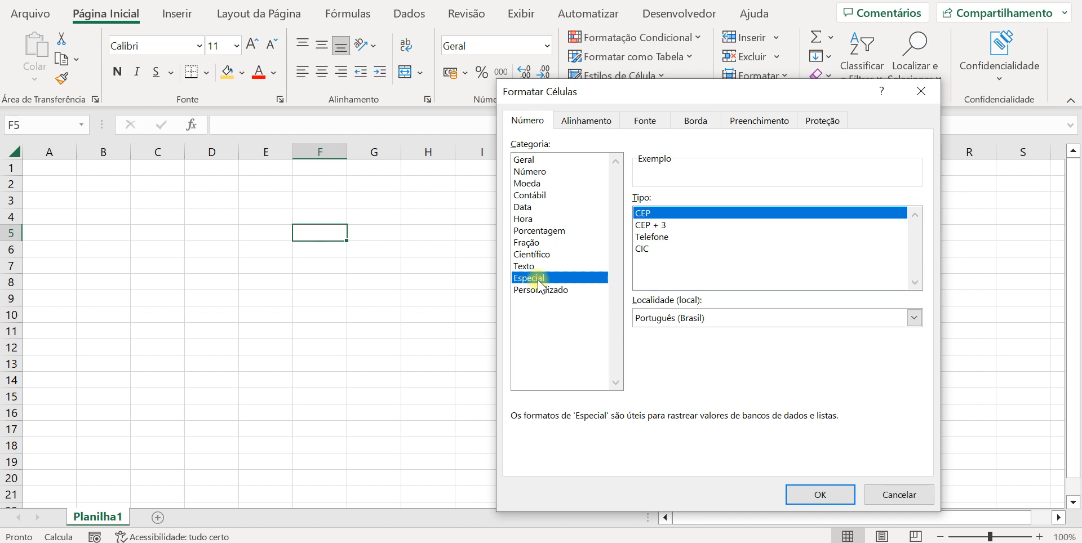
left_click(541, 291)
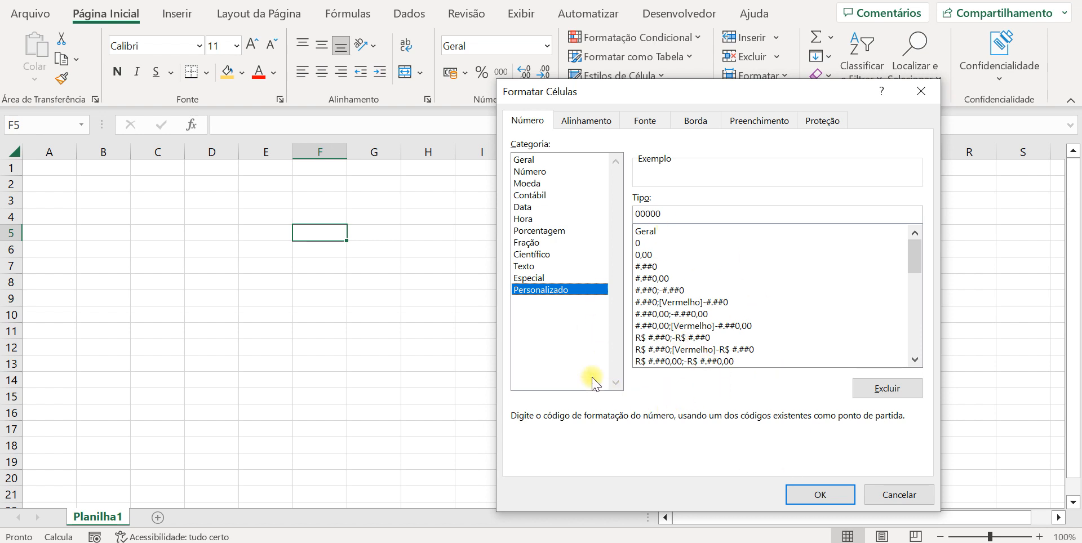
left_click(554, 313)
left_click(817, 495)
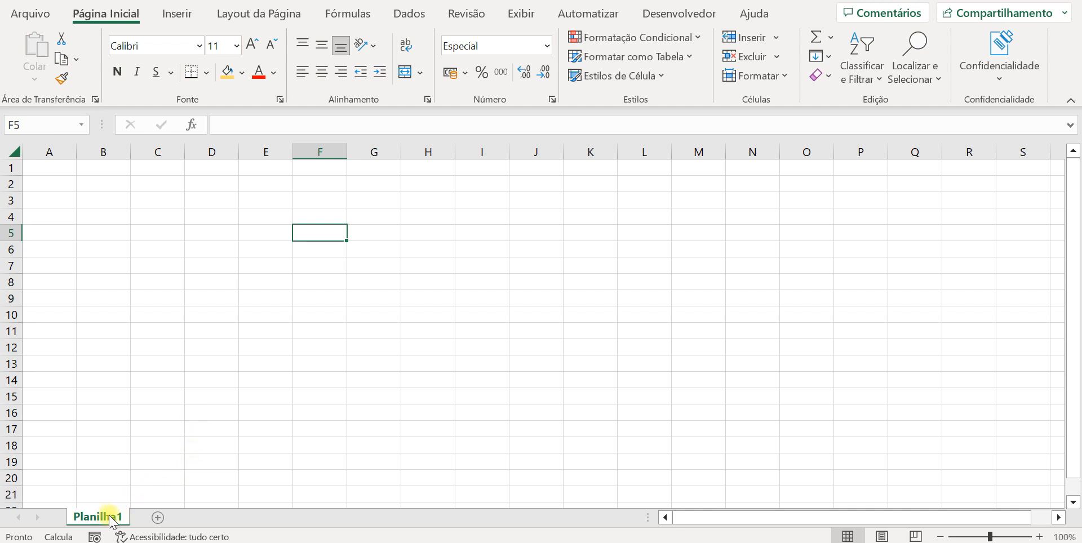
Add two new worksheets to the workbook and rename the Planilha1 sheet as Nome1
left_click(159, 518)
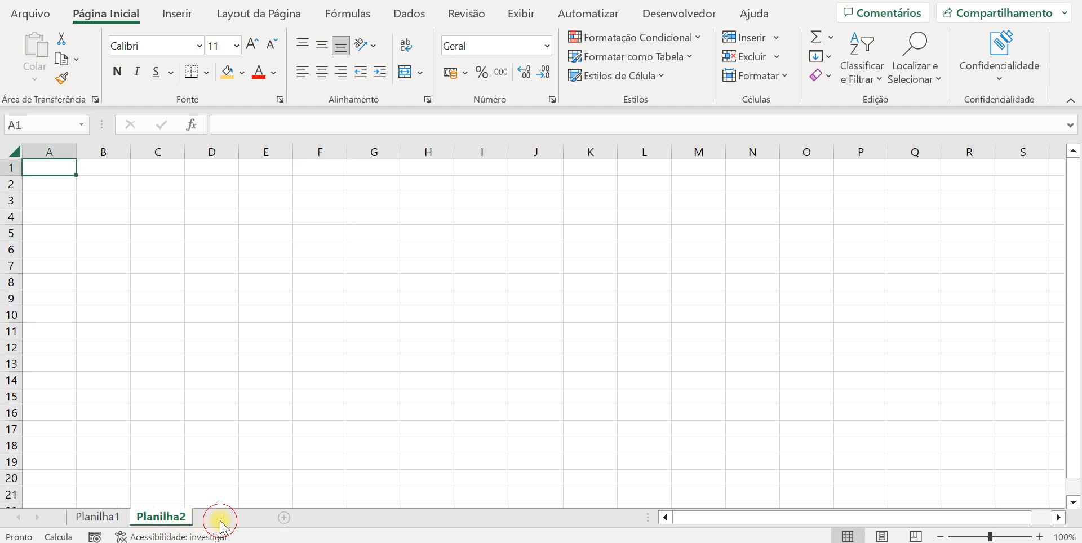
left_click(221, 517)
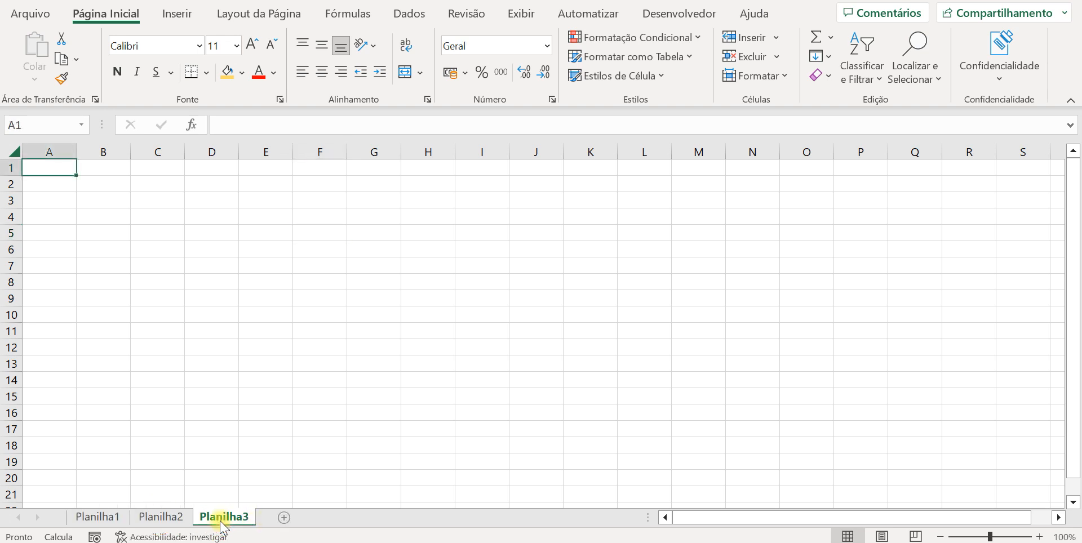
left_click(99, 519)
right_click(100, 521)
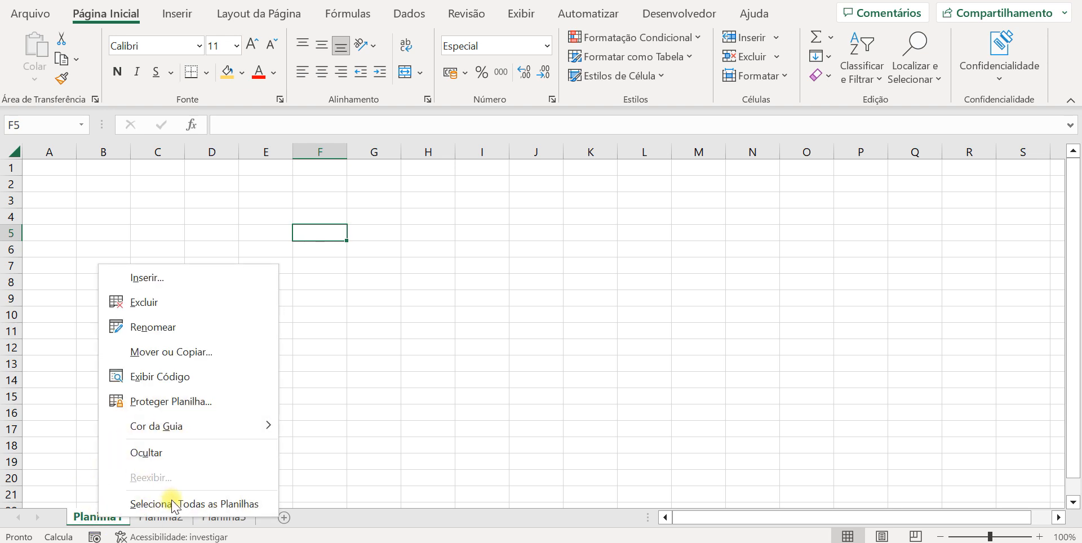
left_click(163, 328)
type("Nome")
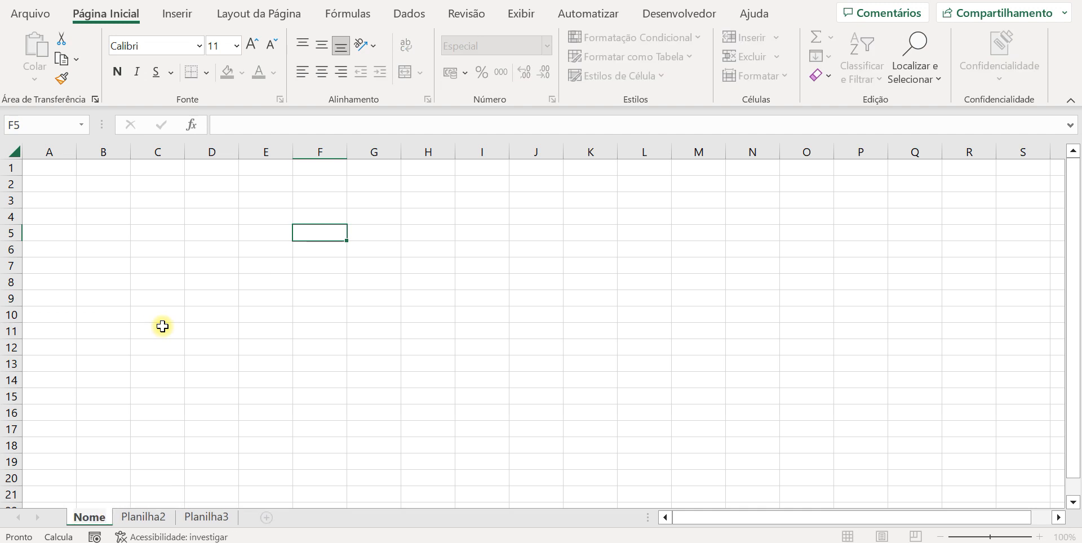
type("1")
key("Return")
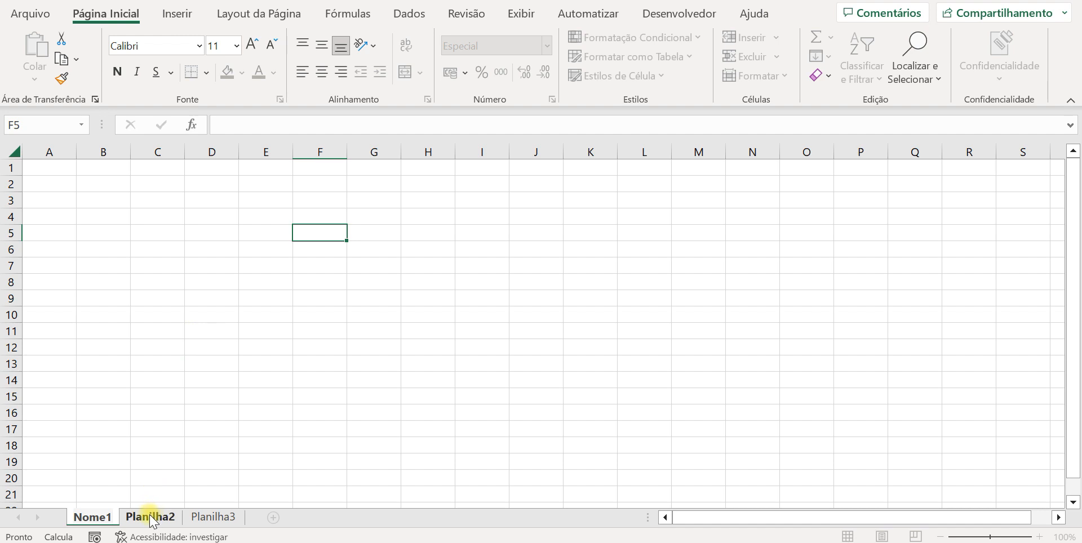
Rename the Planilha2 sheet as Nome2
right_click(152, 519)
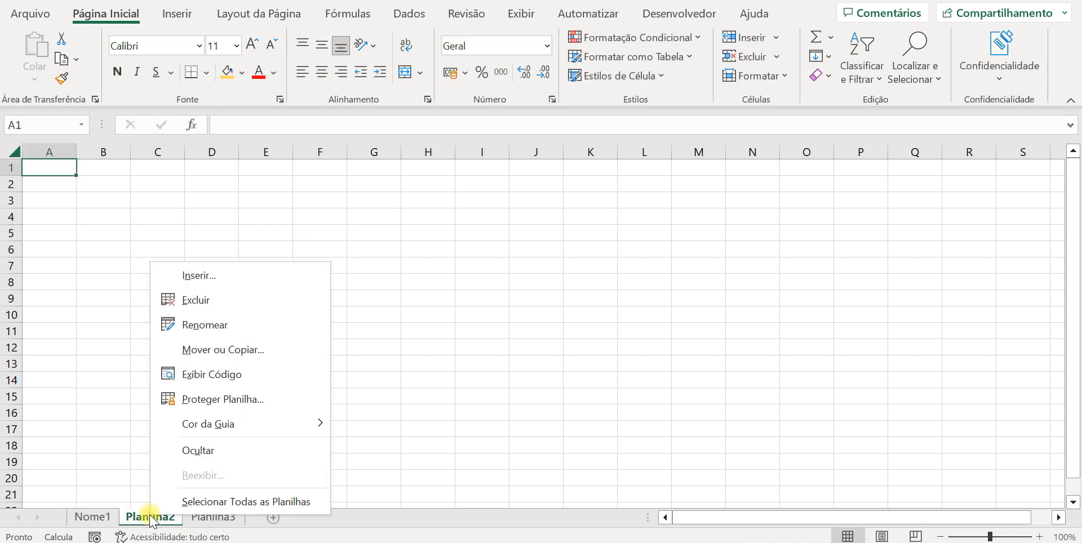
left_click(188, 323)
type("N")
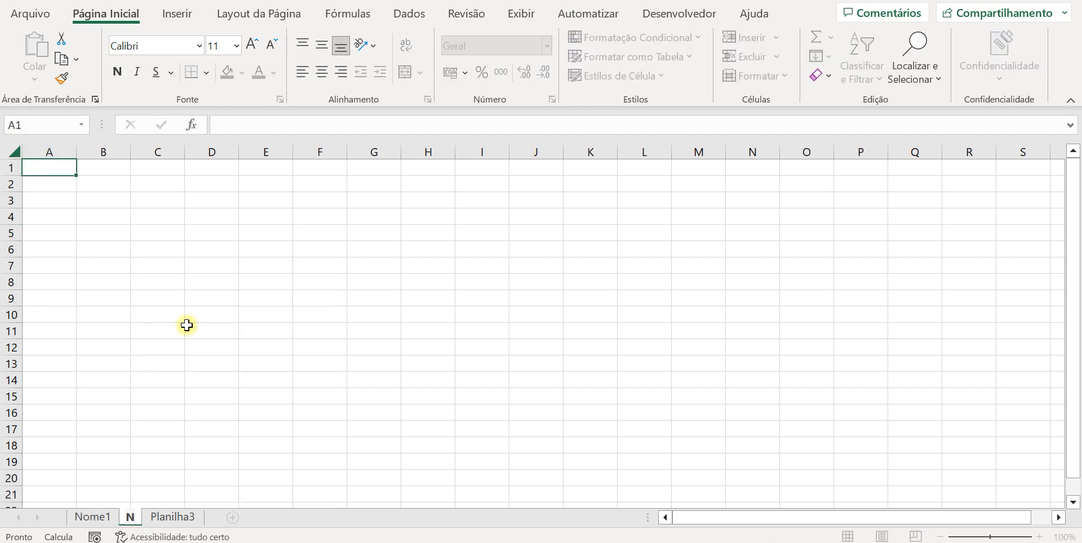
type("ome2")
key("Return")
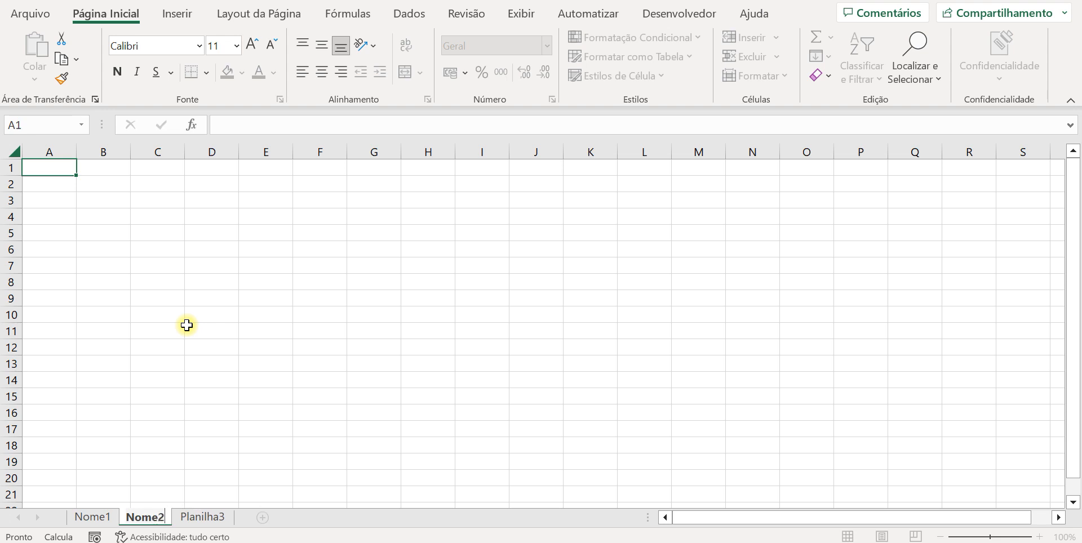
Rename the Planilha3 sheet as "Nome 3"
right_click(213, 520)
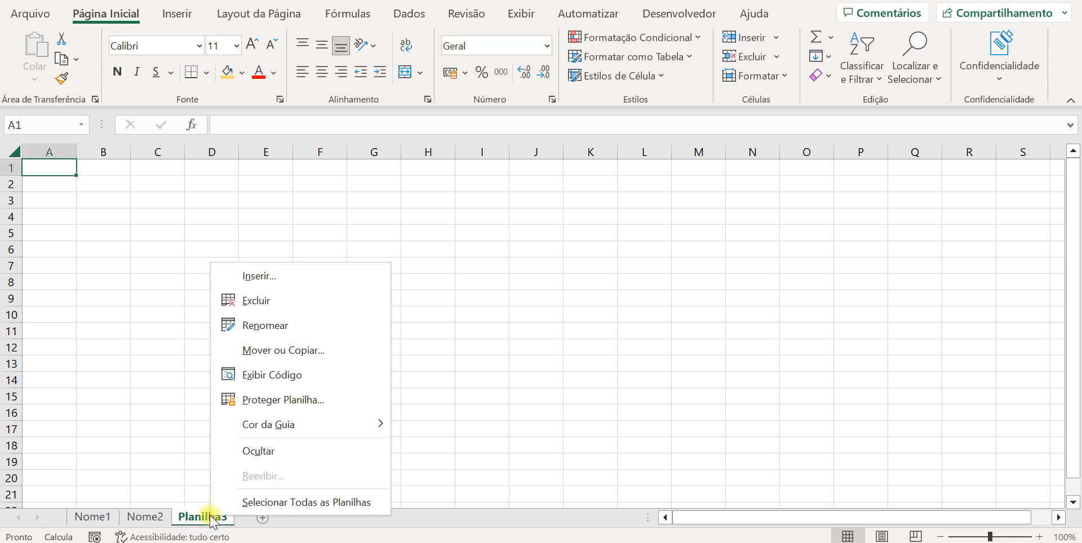
left_click(251, 325)
type("Nome 3")
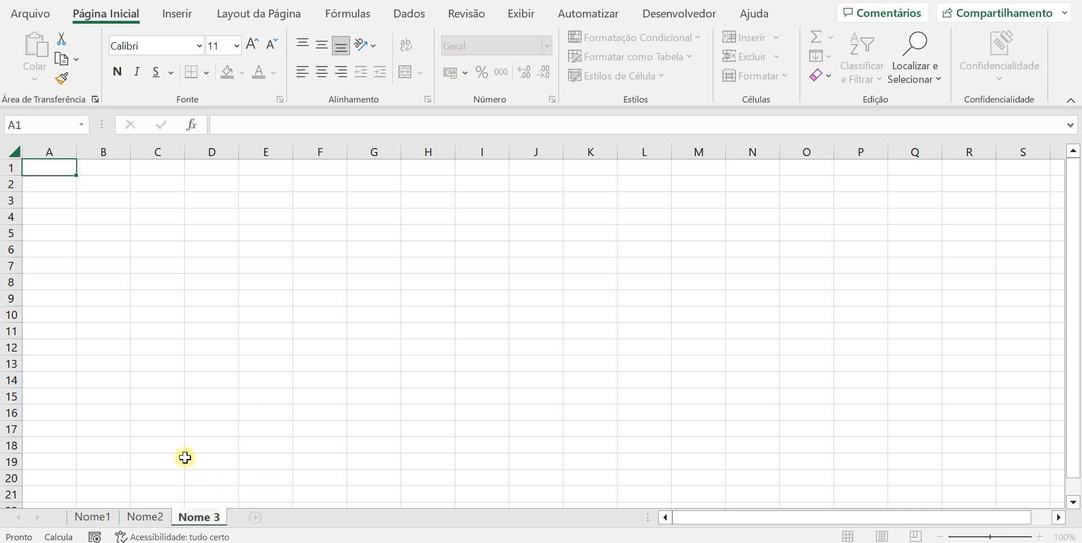
left_click(187, 461)
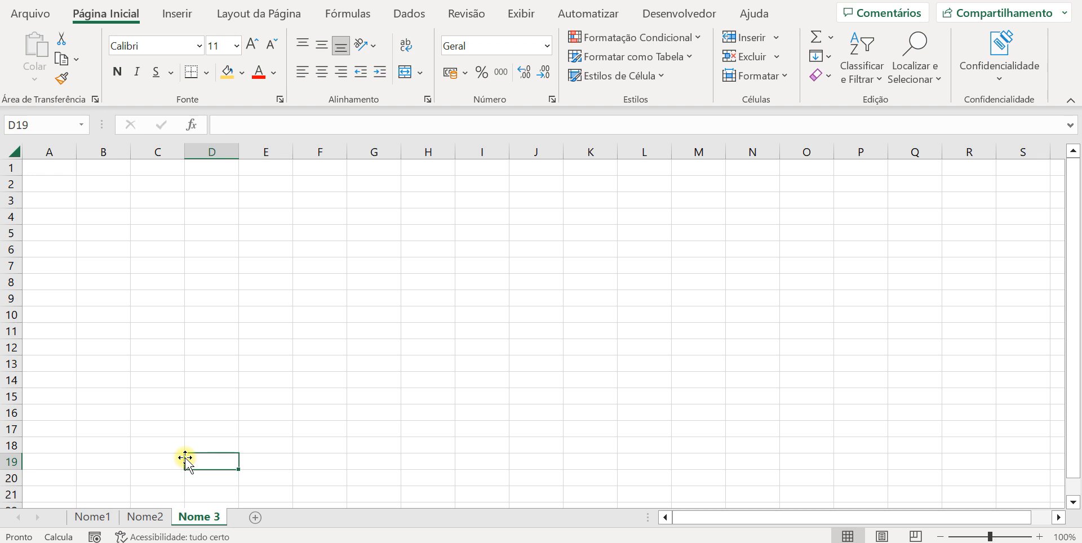
Delete the "Nome 3" sheet from the workbook and switch to the Nome1 sheet
right_click(194, 520)
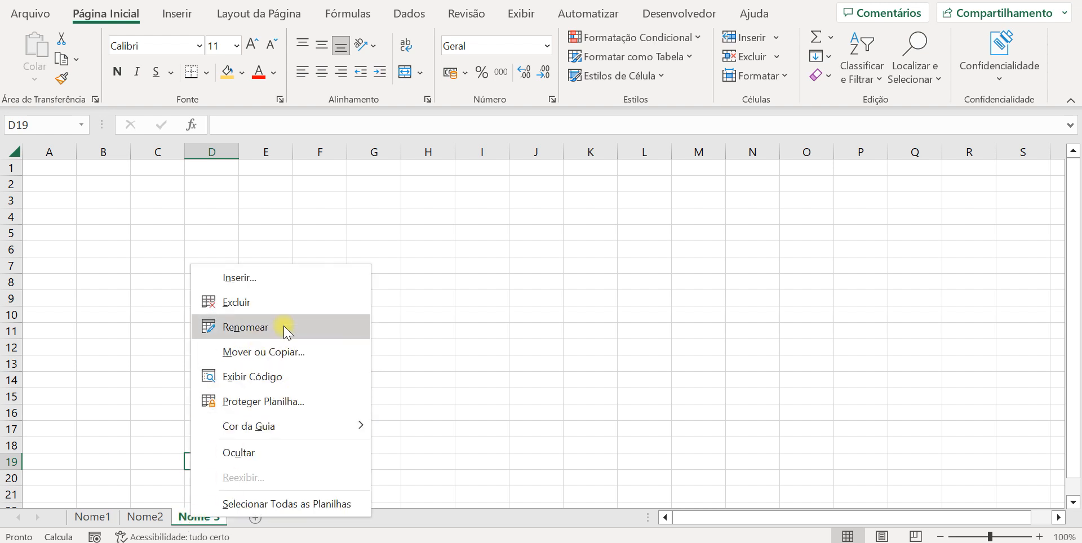
left_click(231, 303)
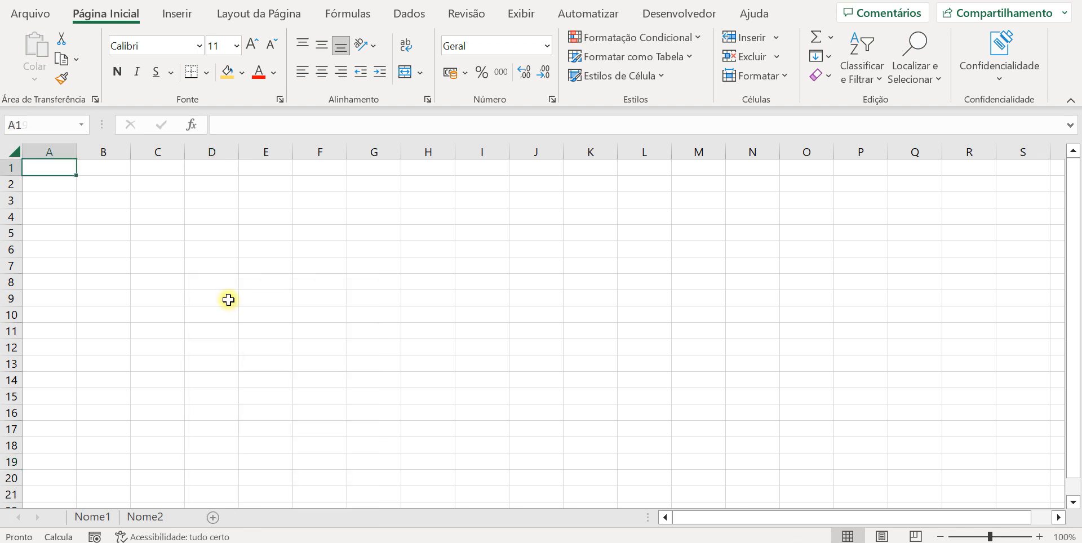
left_click(92, 517)
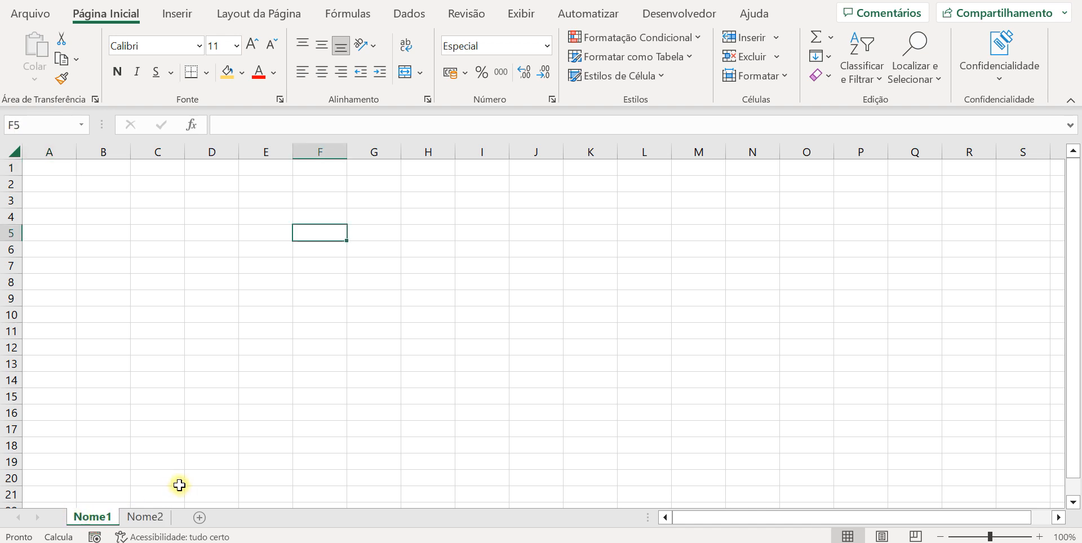